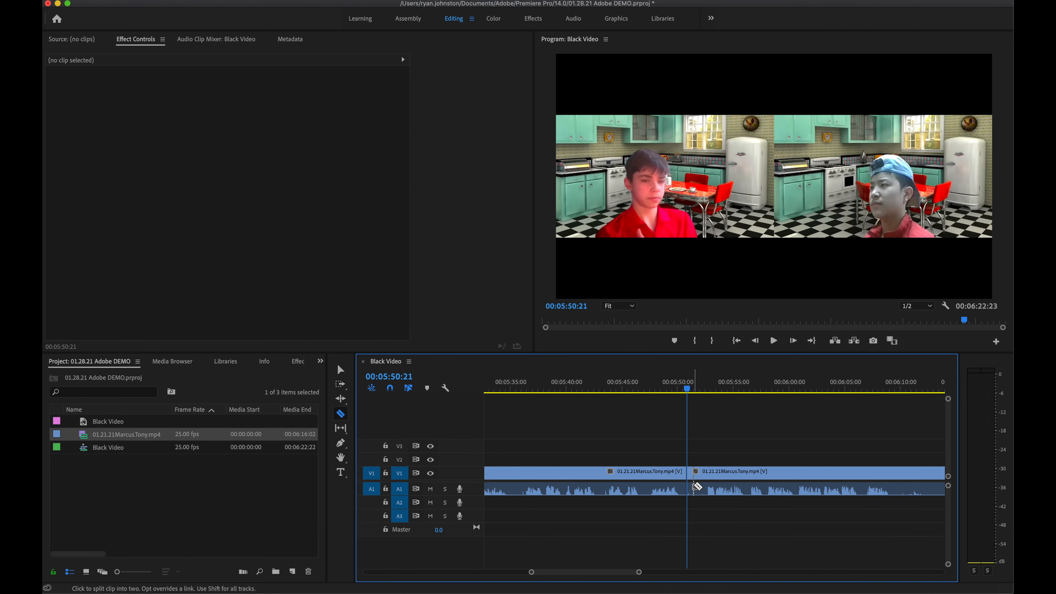
Step: Slide the right piece of the split clip later and park the playhead at 00:05:54:06
drag(694, 490, 713, 488)
click(703, 388)
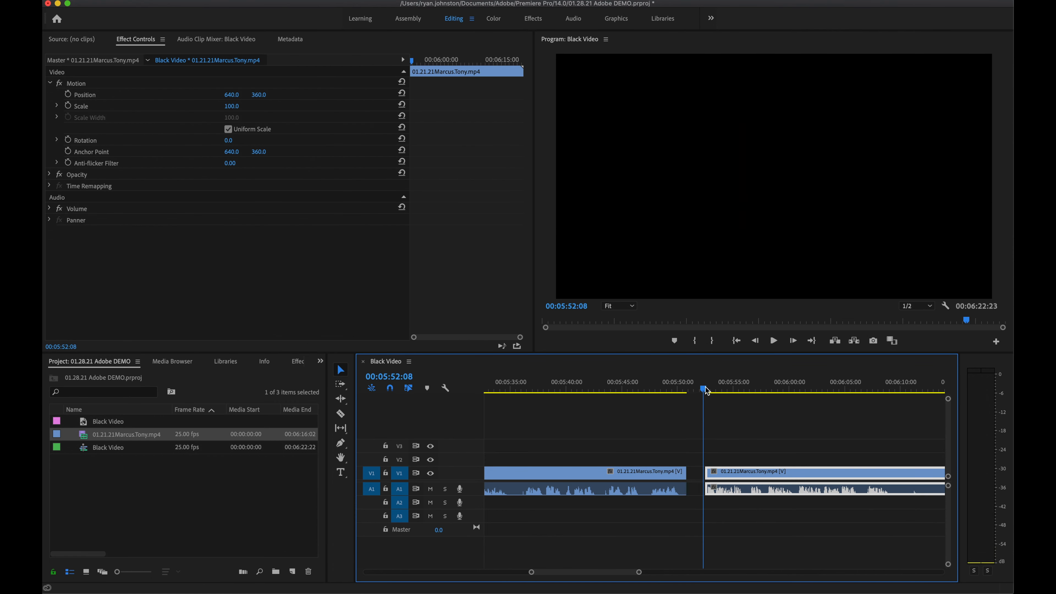
drag(704, 391, 709, 391)
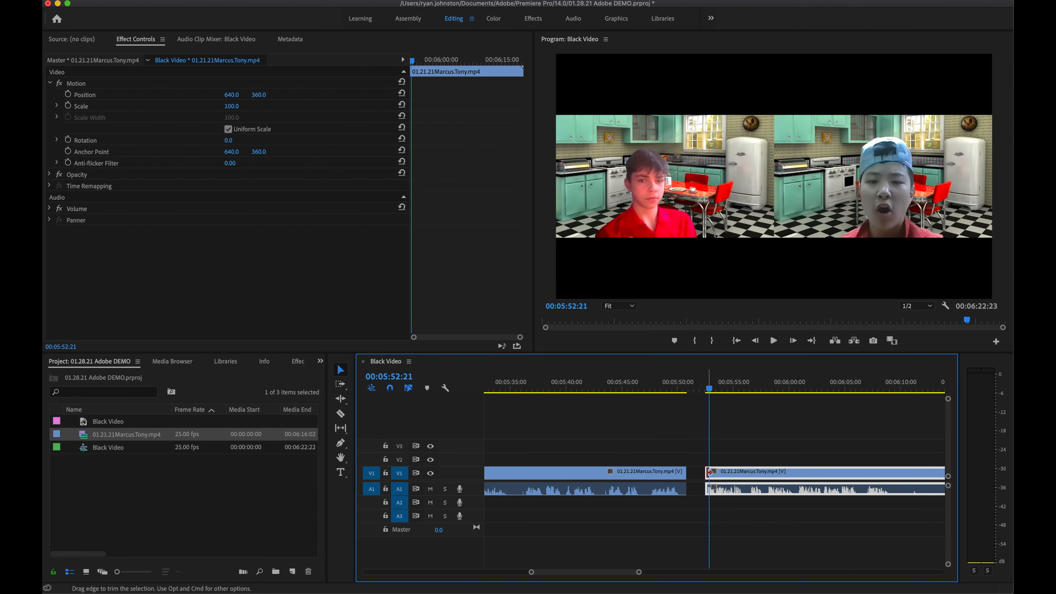
drag(710, 391, 730, 391)
scroll(728, 391, up, 4)
click(710, 392)
scroll(717, 392, up, 1)
click(721, 392)
Step: Razor the interview clip at 00:05:54:06, then relaunch Premiere Pro from the Dock
key(c)
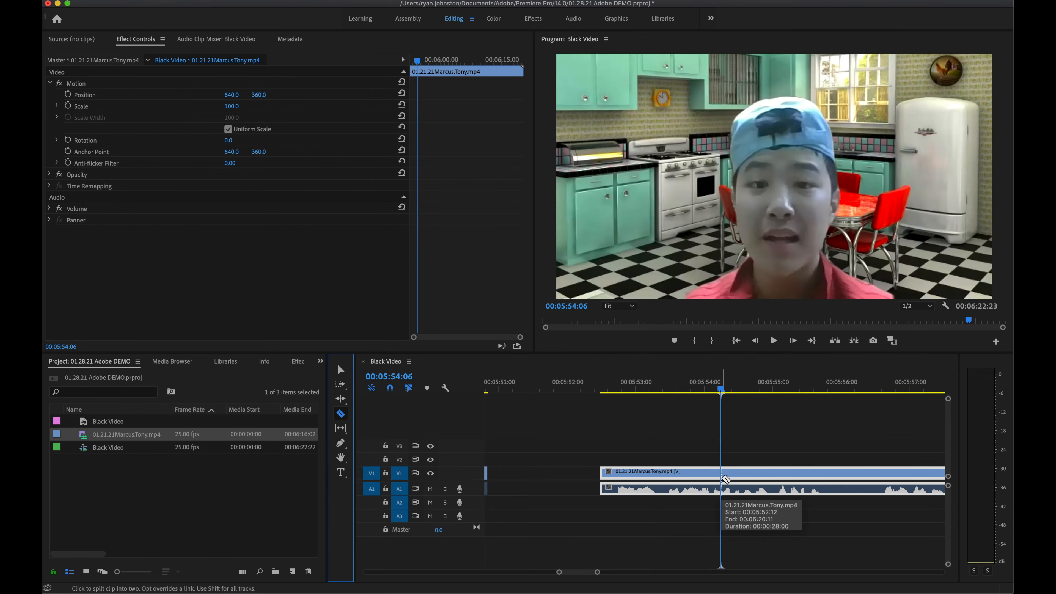
click(724, 477)
scroll(685, 399, down, 1)
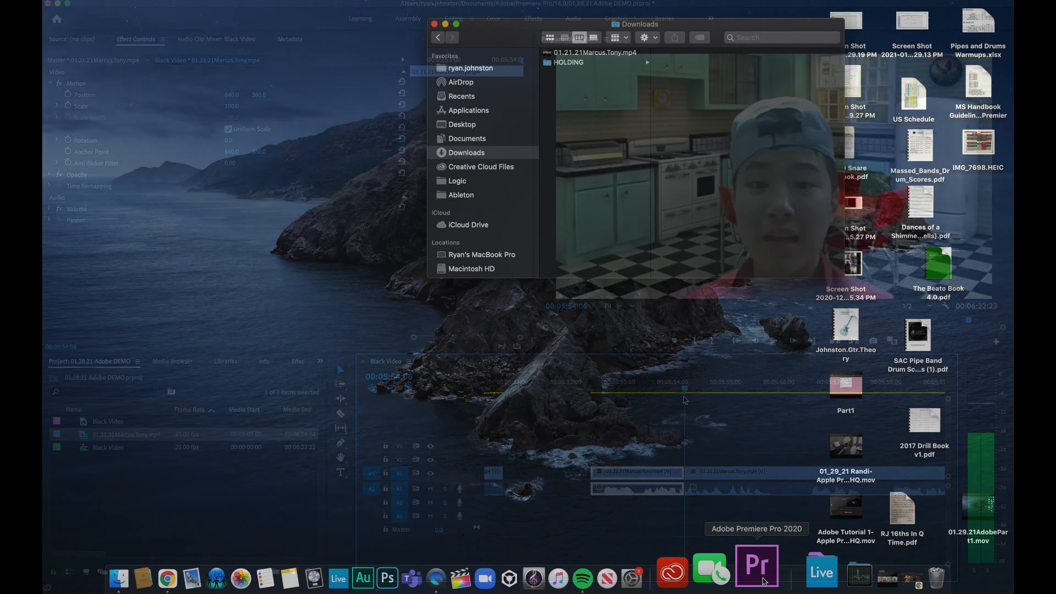
click(762, 579)
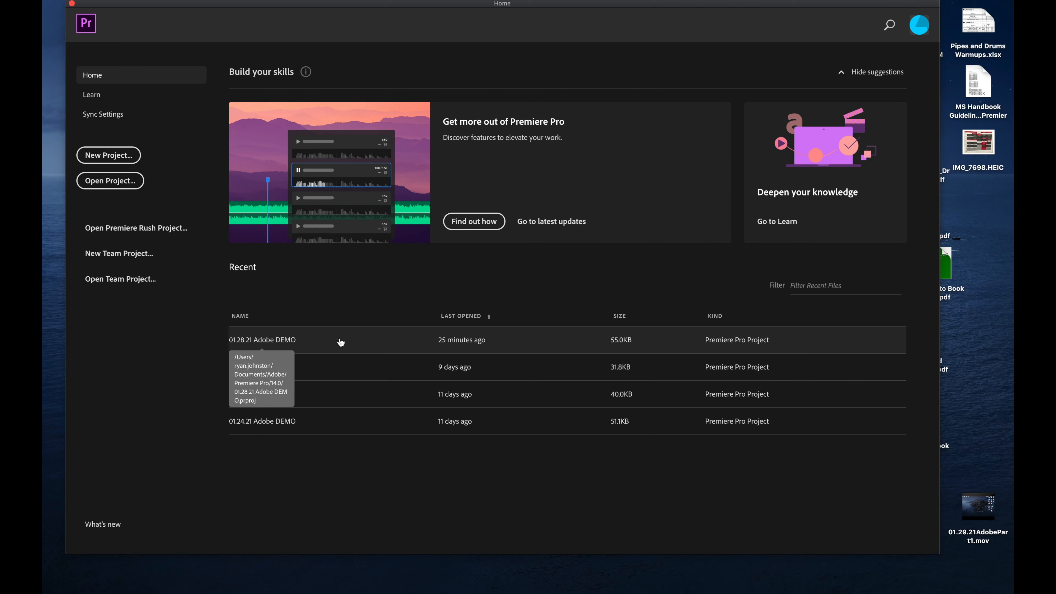
Step: Open the recent project 01.28.21 Adobe DEMO and show its Project panel items
click(341, 342)
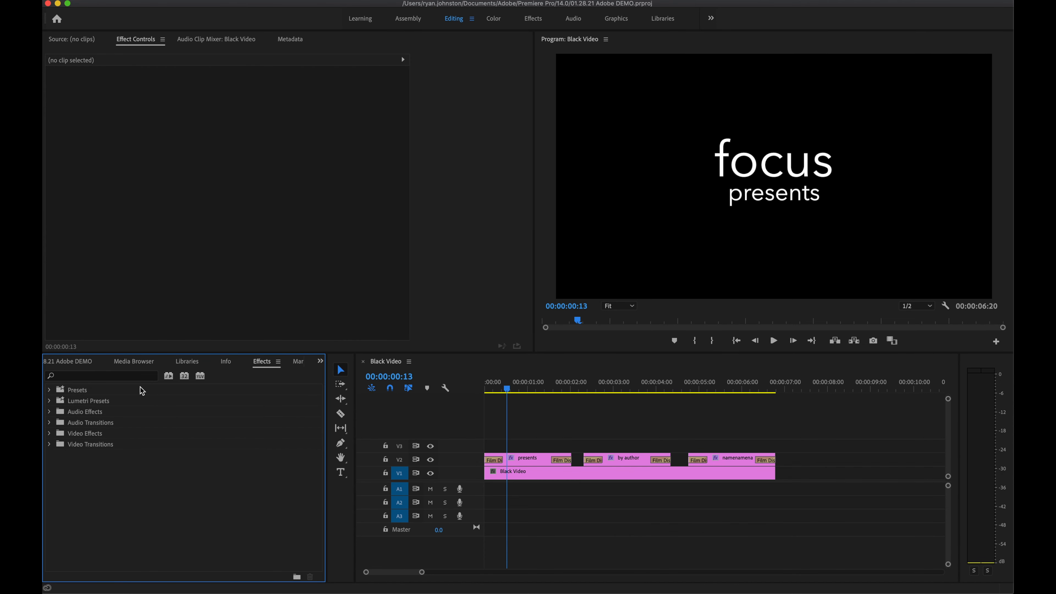
click(80, 362)
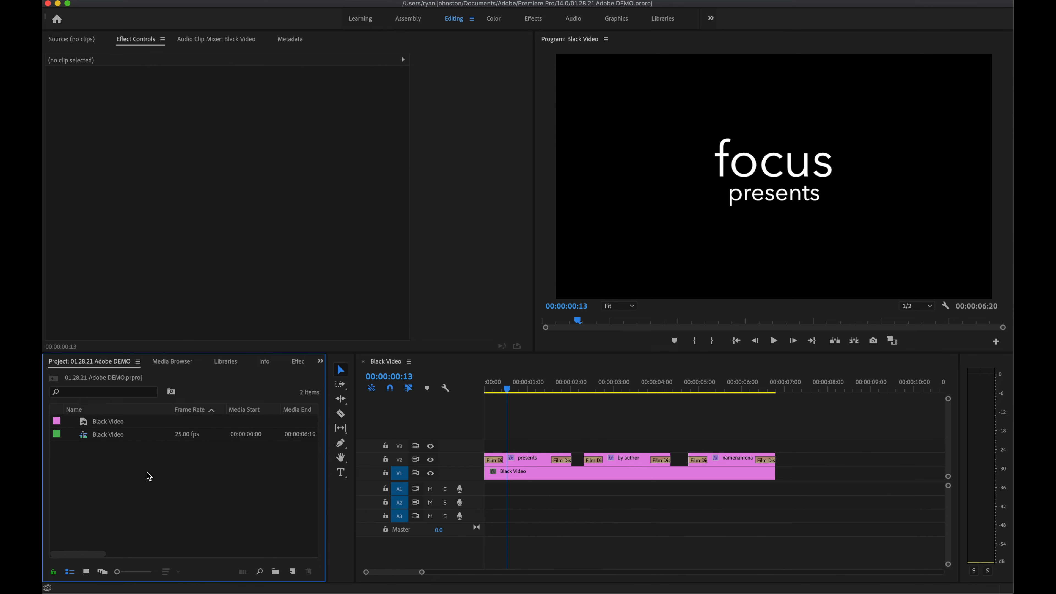
Step: Import the interview MP4 from Downloads and scrub through the opening titles
right_click(152, 484)
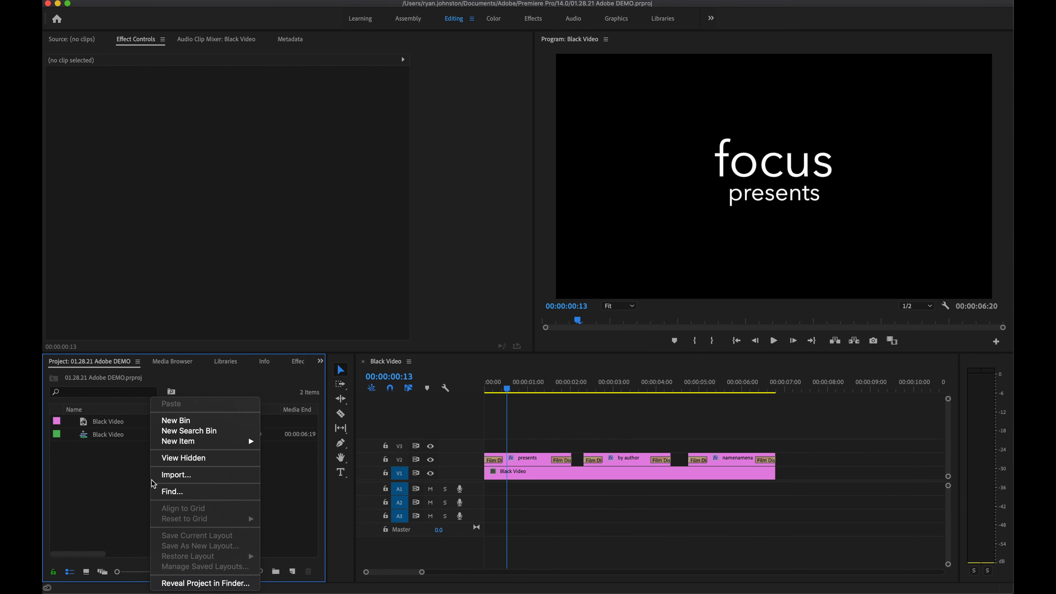
click(158, 477)
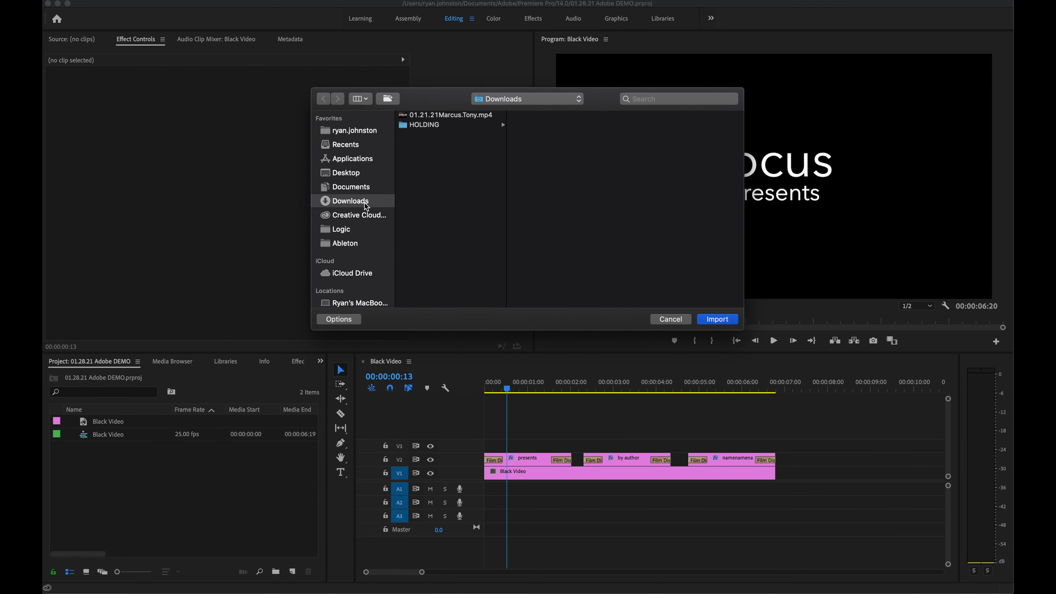
click(450, 115)
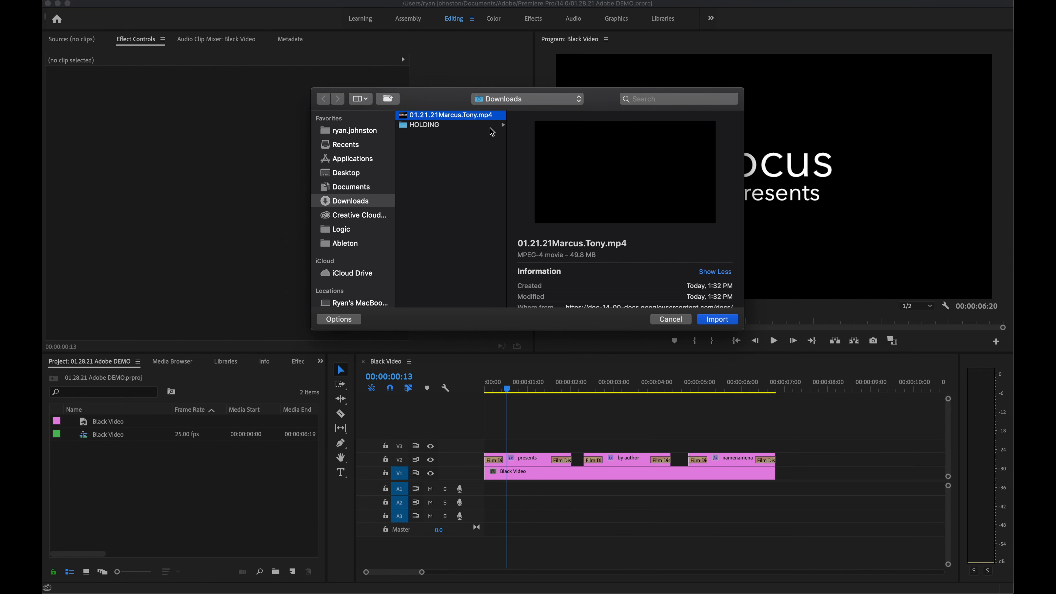
click(726, 322)
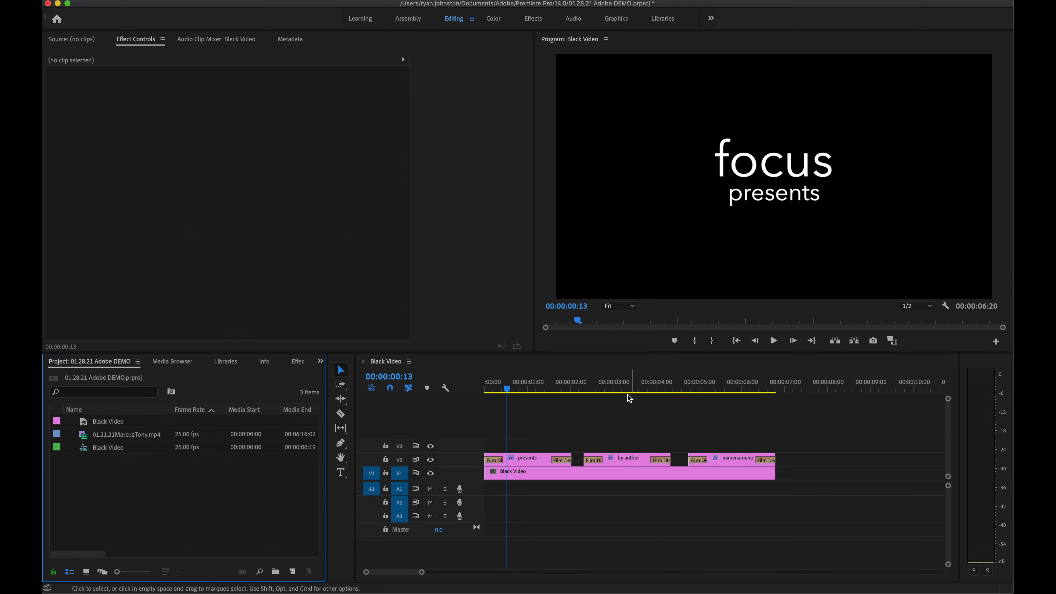
drag(531, 390, 676, 397)
key(=)
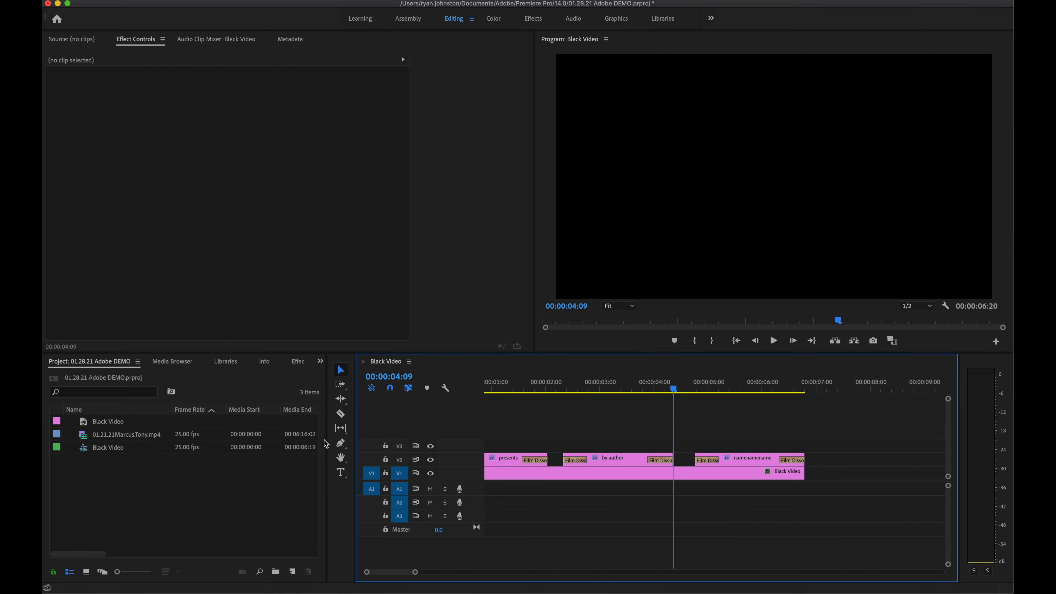
click(123, 436)
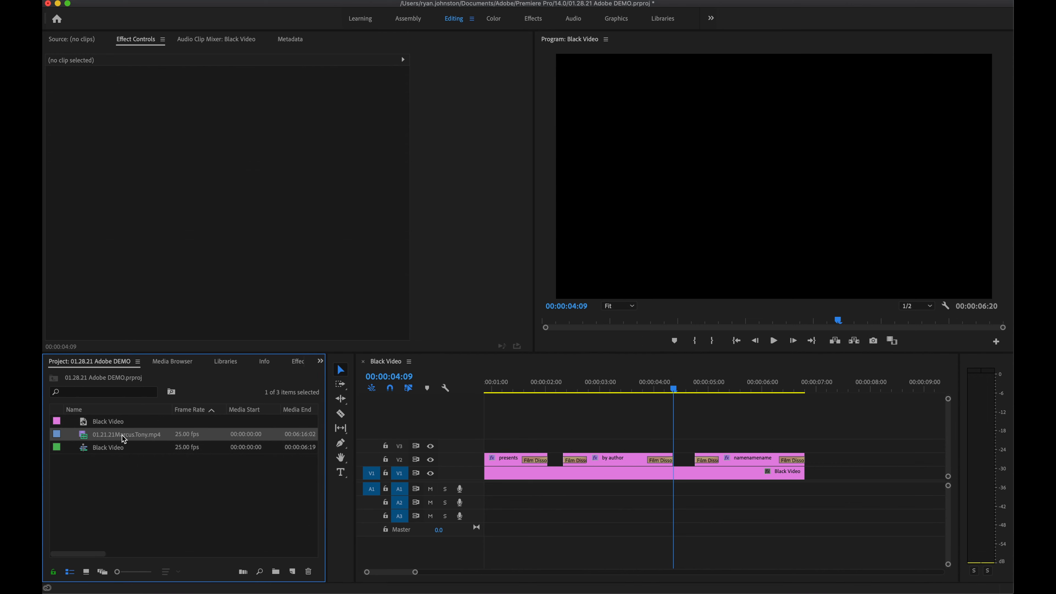
right_click(122, 436)
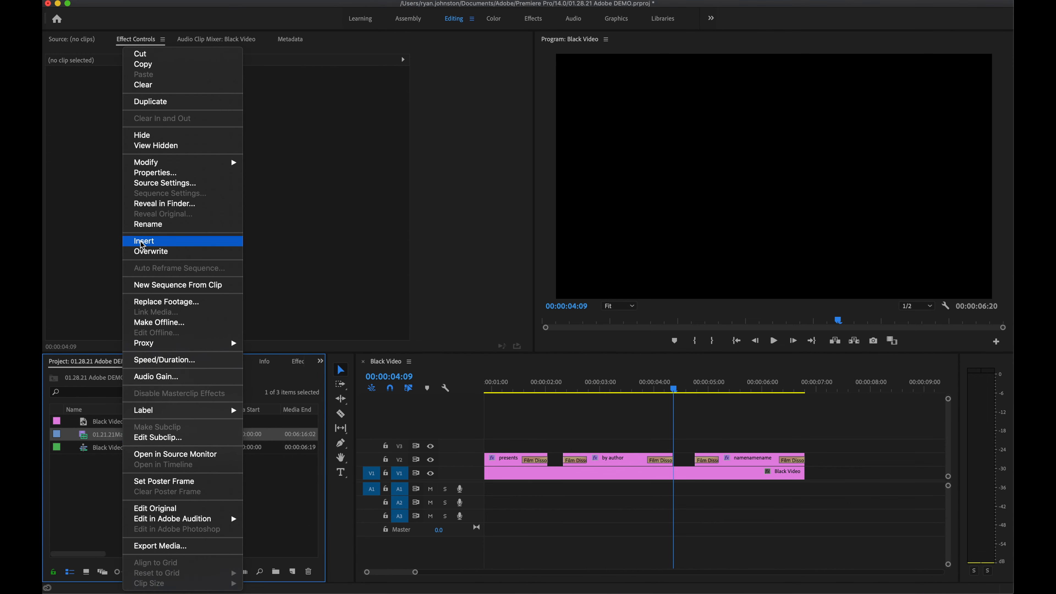
click(143, 252)
click(515, 449)
key(backslash)
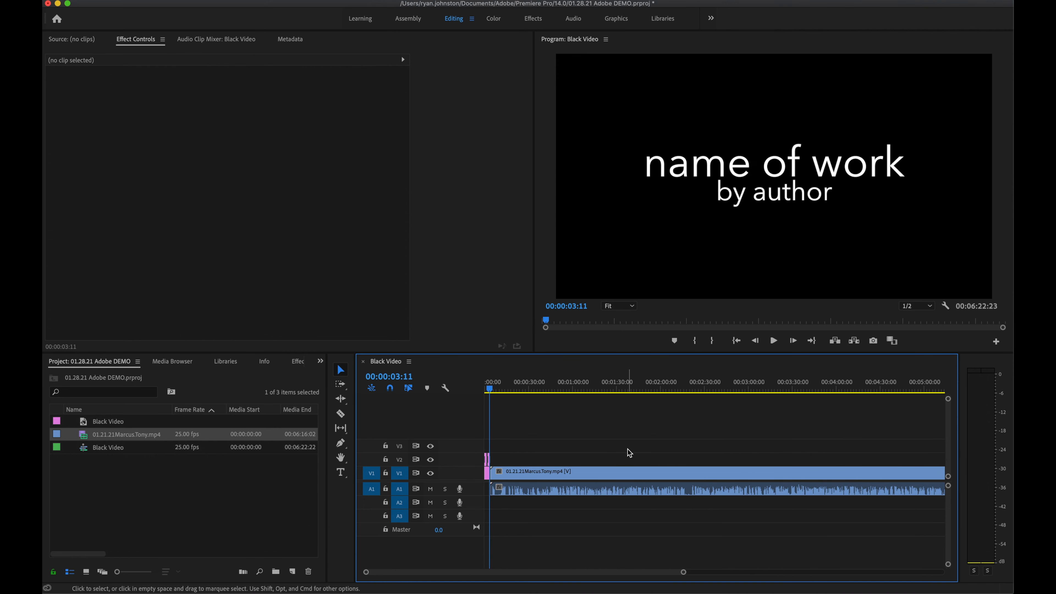
key(minus)
key(equal)
key(equal)
key(equal)
scroll(655, 436, up, 3)
key(minus)
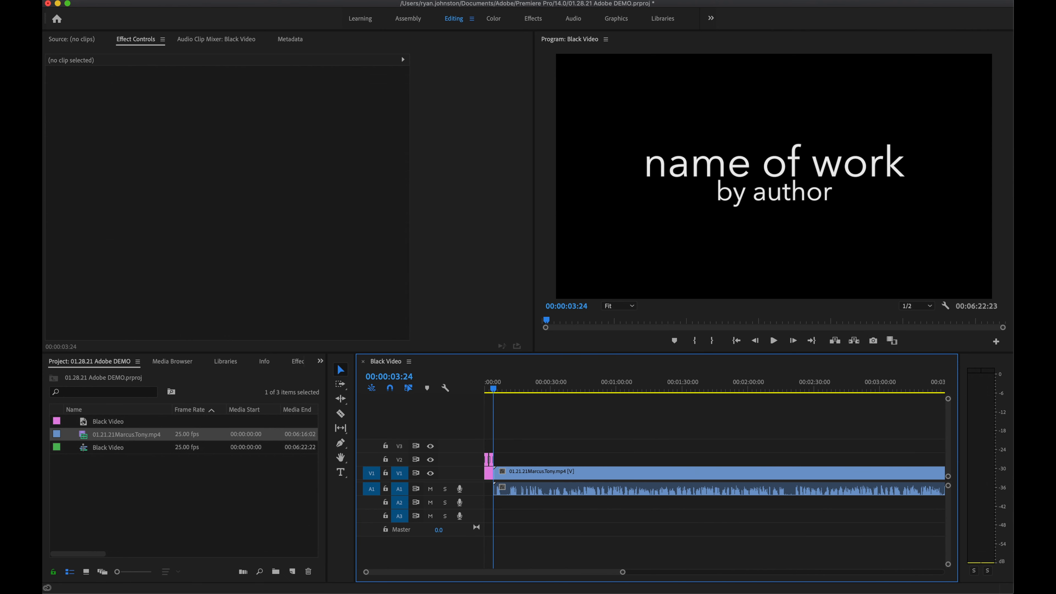
click(157, 1)
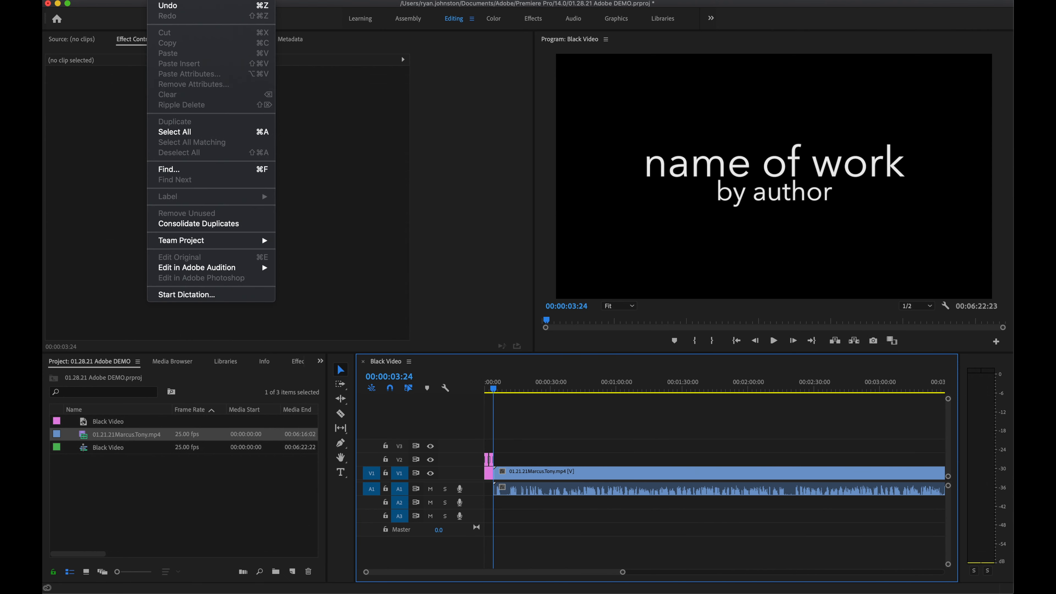
click(168, 5)
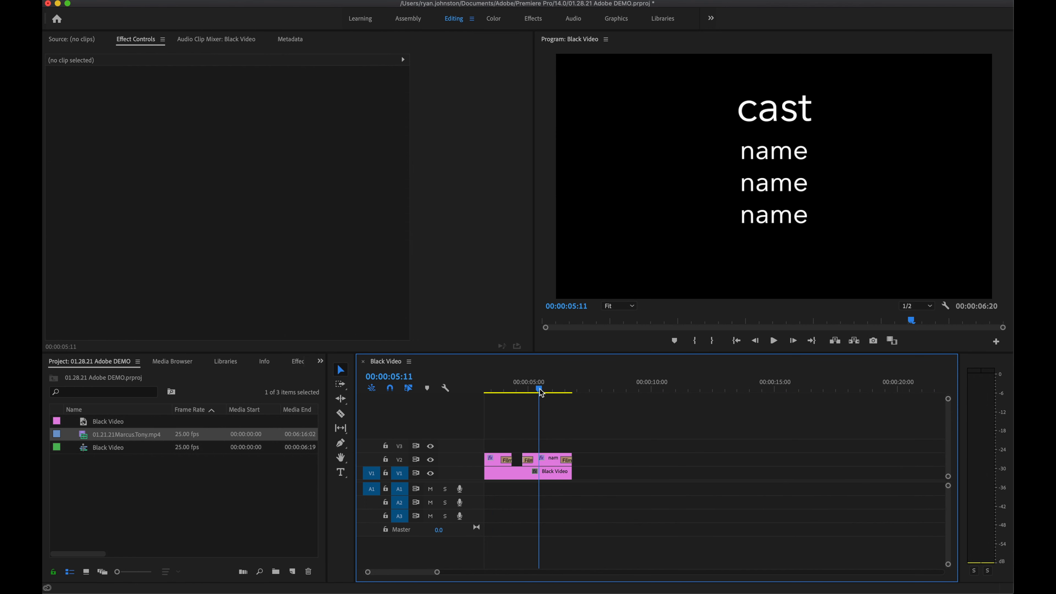
Step: Park the playhead at 00:00:04:07 and insert the interview clip onto V1/A1 after the titles
drag(539, 391, 512, 388)
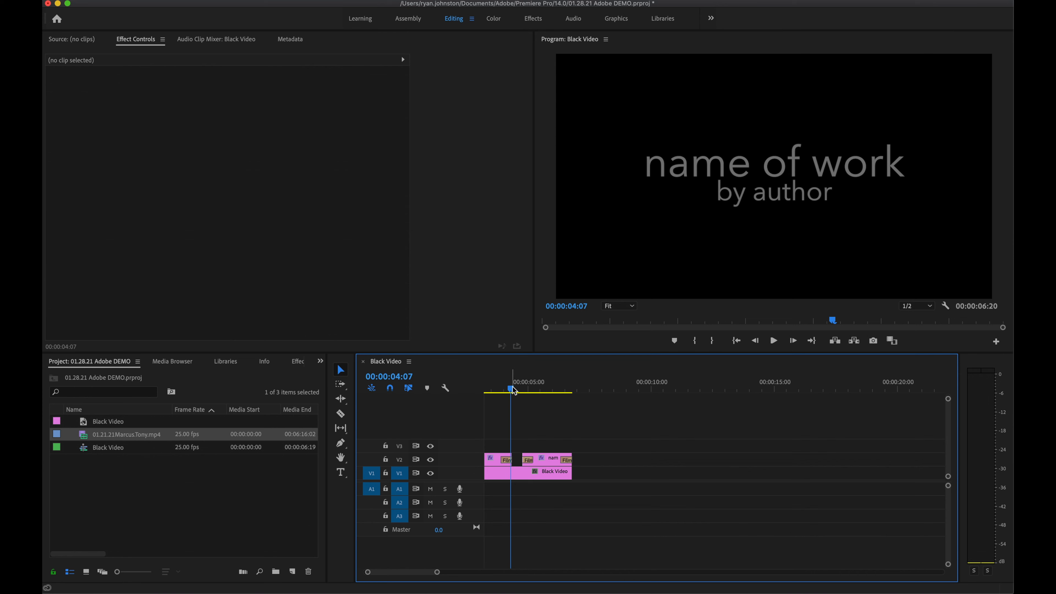
drag(512, 390, 513, 389)
scroll(524, 434, up, 8)
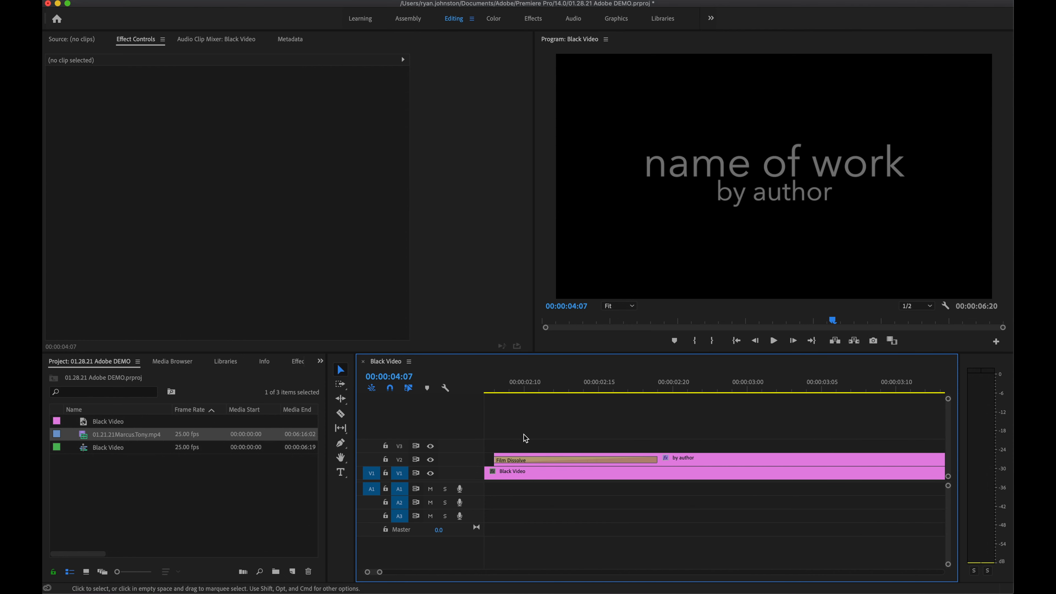
scroll(524, 434, down, 10)
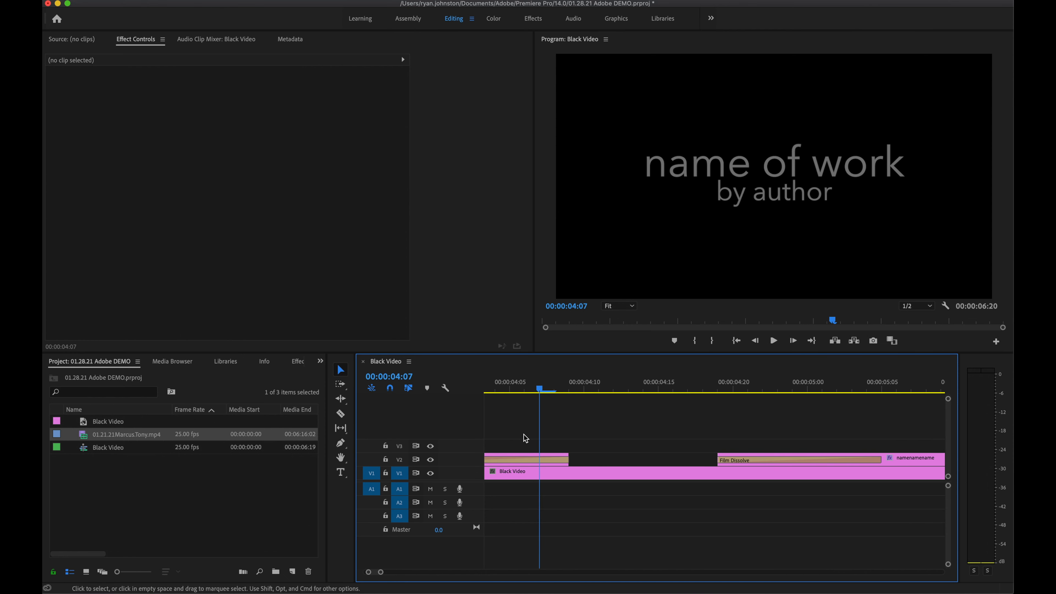
scroll(557, 390, down, 10)
drag(575, 390, 514, 396)
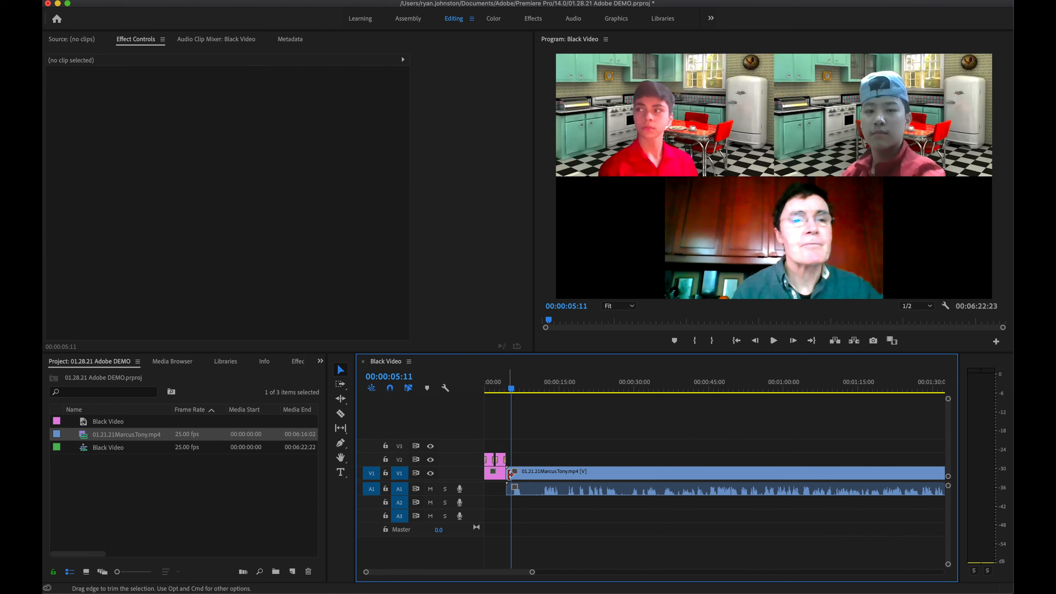
Step: Ripple-trim about 11 seconds (00:00:11:14) off the start of the interview clip
click(509, 390)
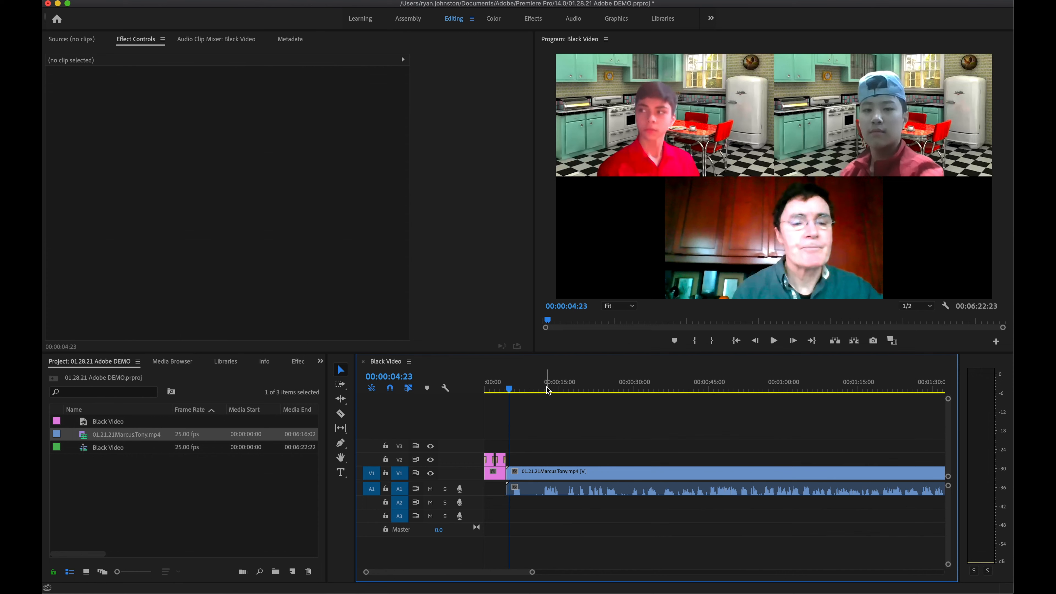
click(567, 389)
key(space)
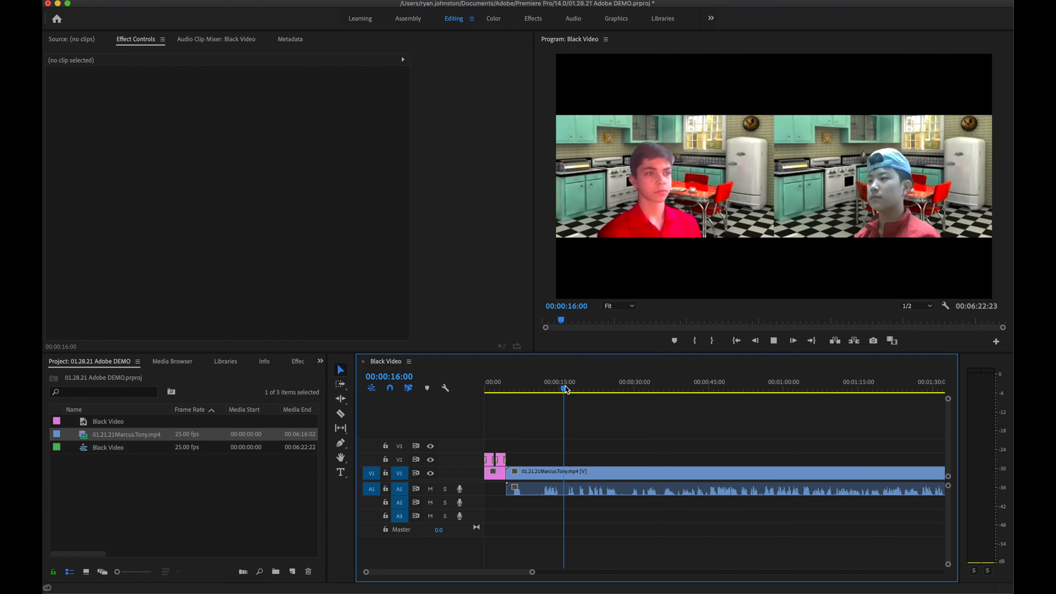
click(563, 387)
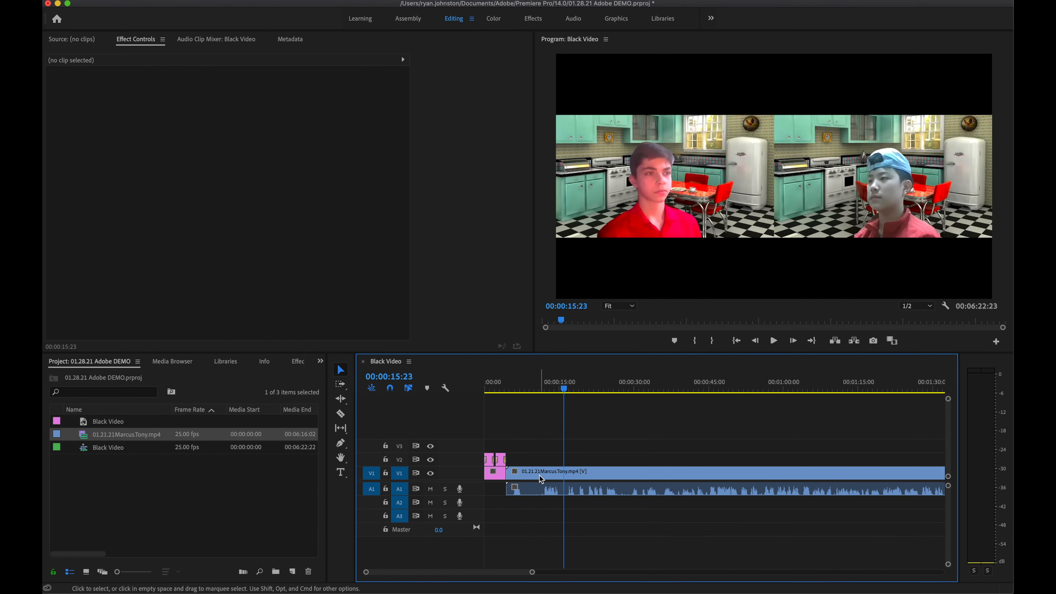
click(508, 476)
drag(509, 475, 605, 475)
key(minus)
click(627, 474)
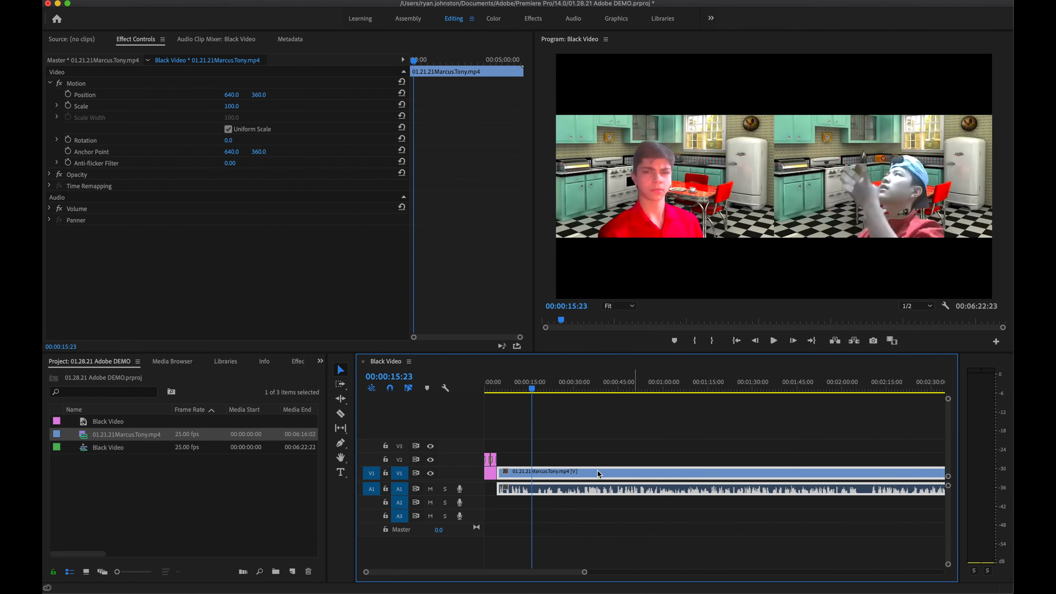
Step: Play from the title card at 00:00:03:05 into the interview, stopping at 00:00:05:05
click(496, 388)
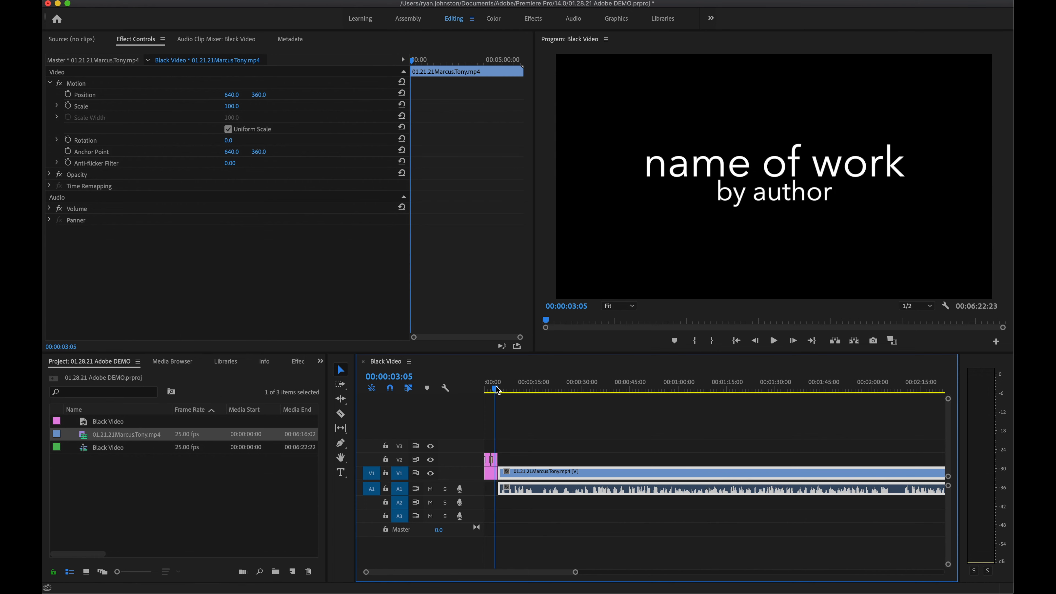
key(space)
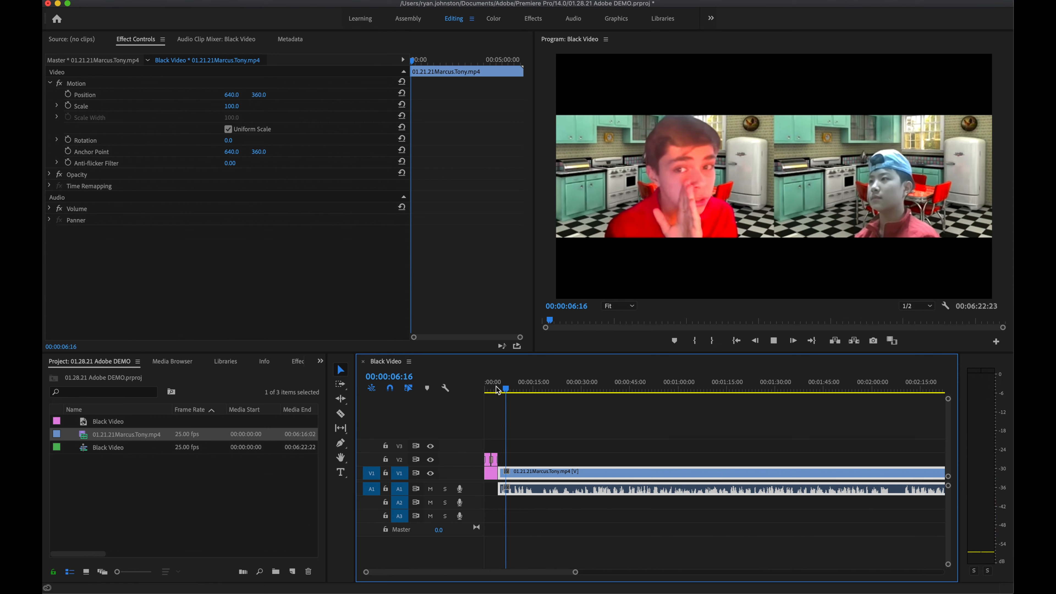
key(space)
click(501, 389)
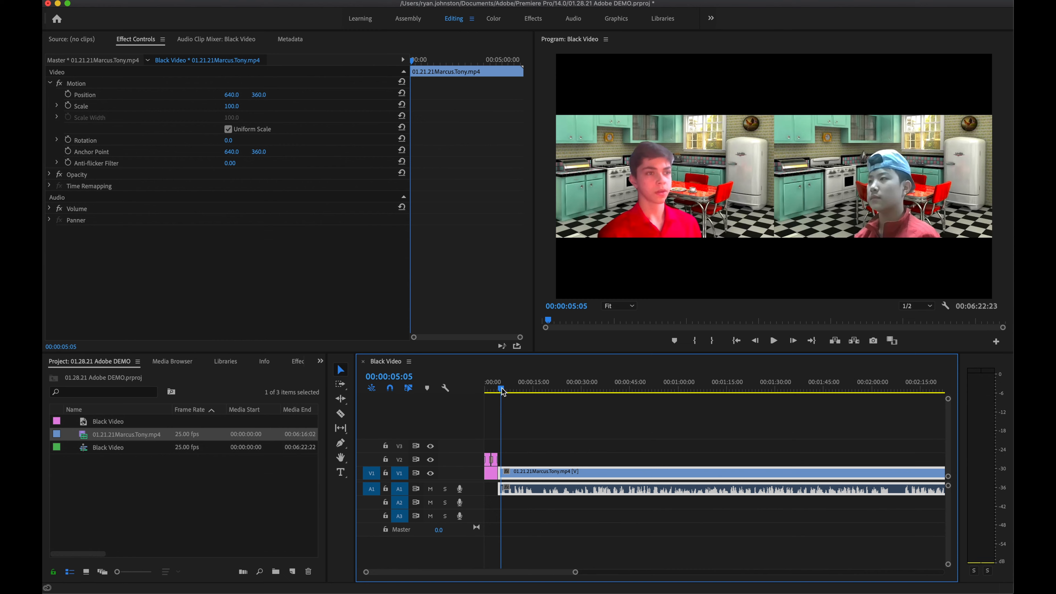
scroll(513, 393, right, 15)
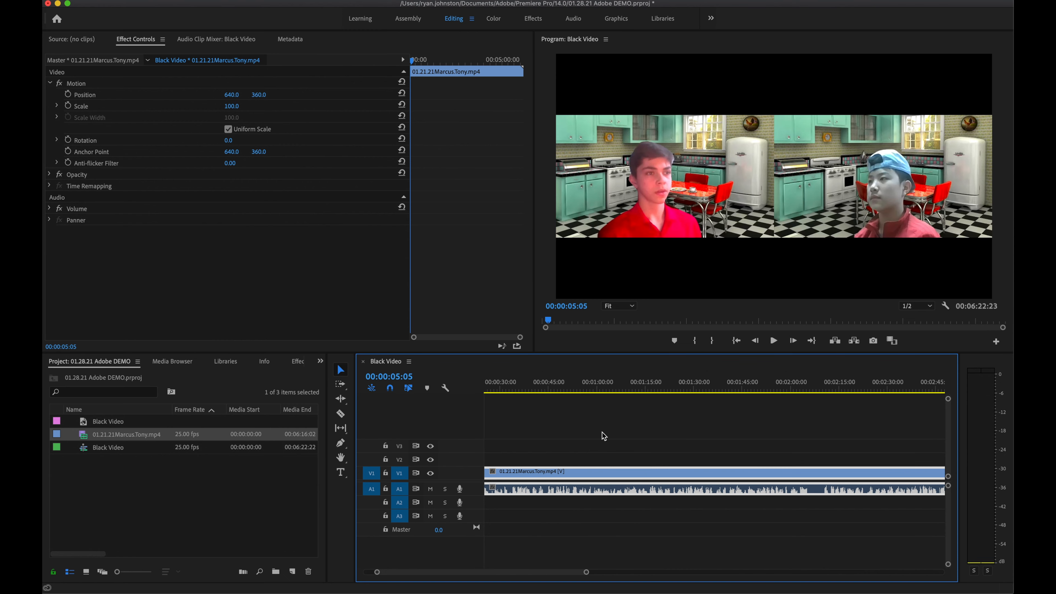
scroll(602, 436, down, 3)
scroll(603, 436, right, 10)
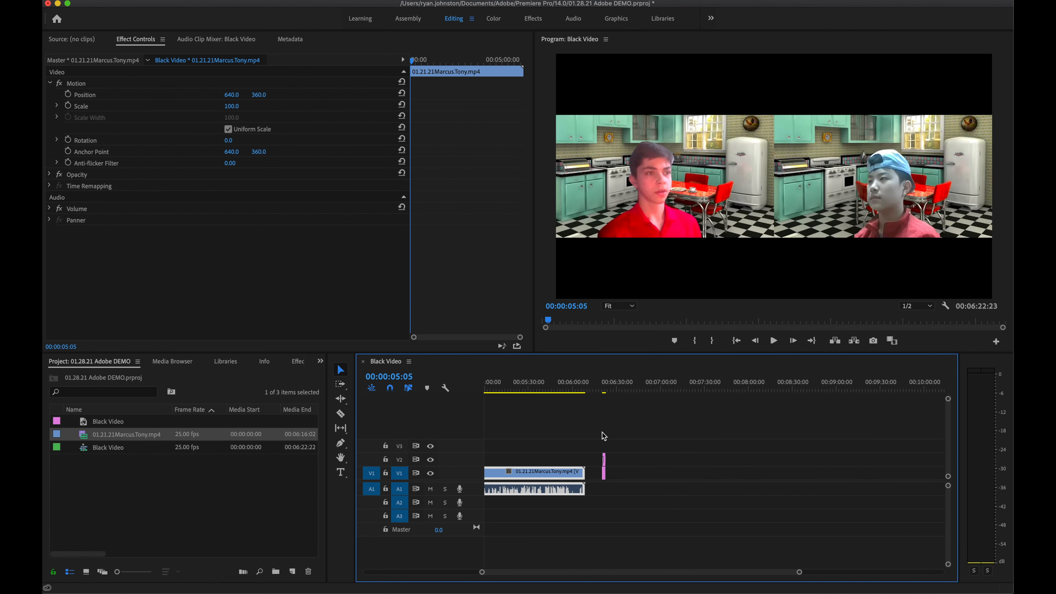
scroll(602, 436, left, 3)
scroll(581, 435, up, 5)
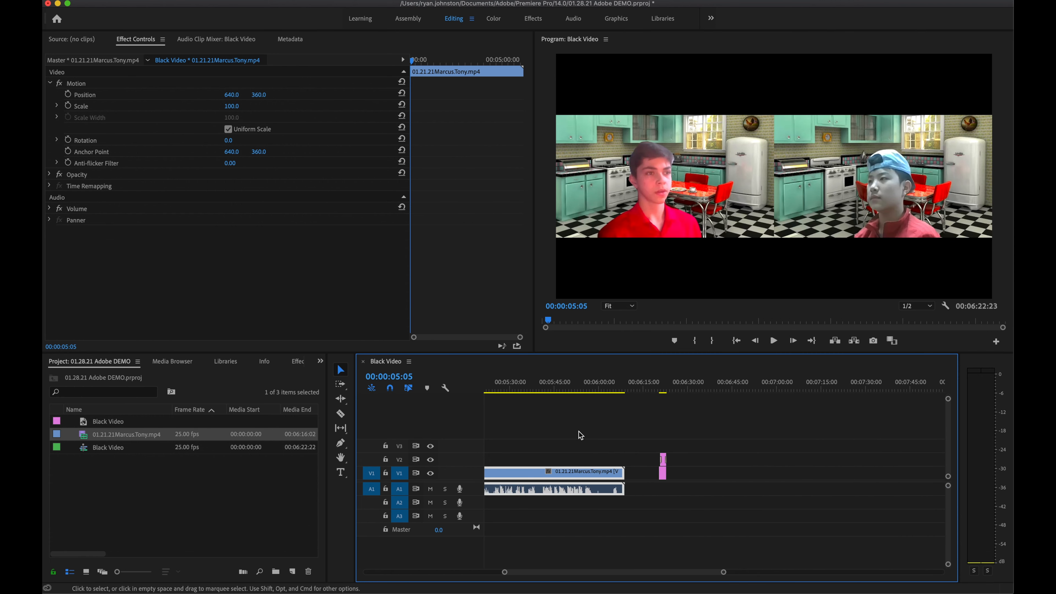
scroll(580, 435, left, 2)
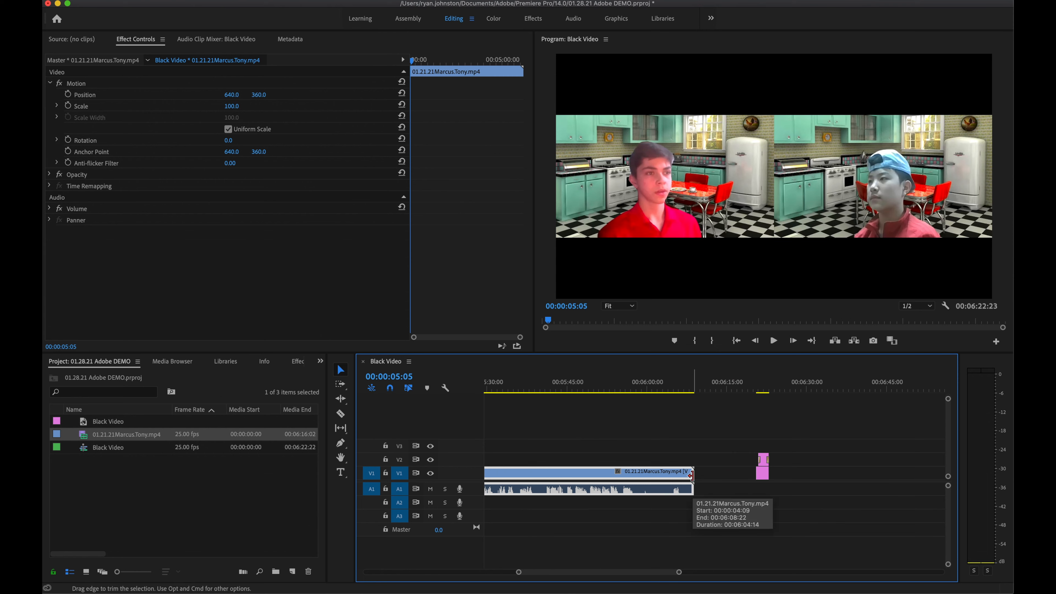
drag(691, 475, 536, 474)
scroll(649, 491, up, 3)
click(691, 478)
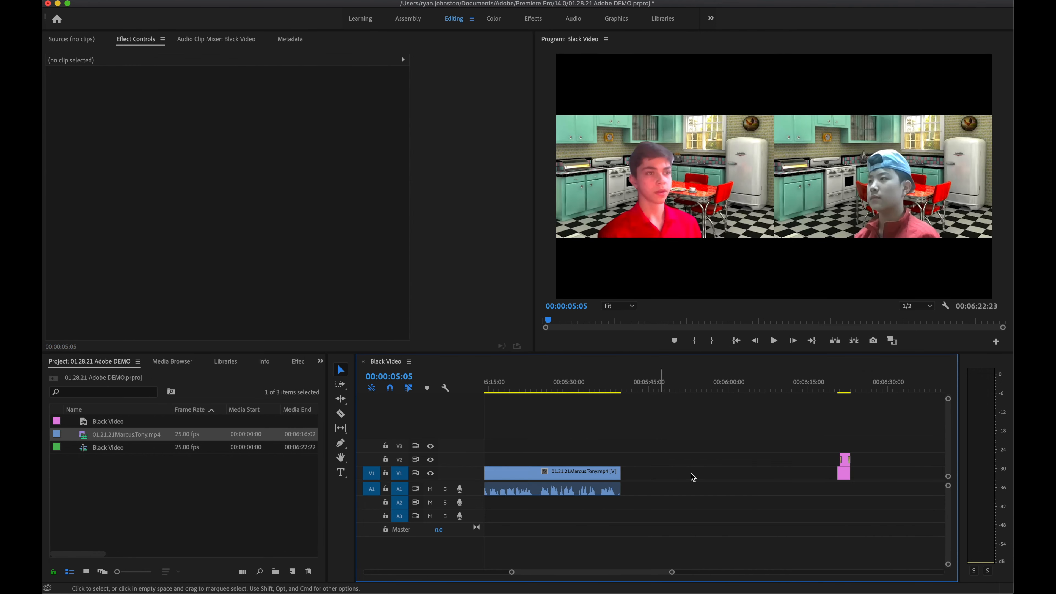
drag(857, 493, 631, 470)
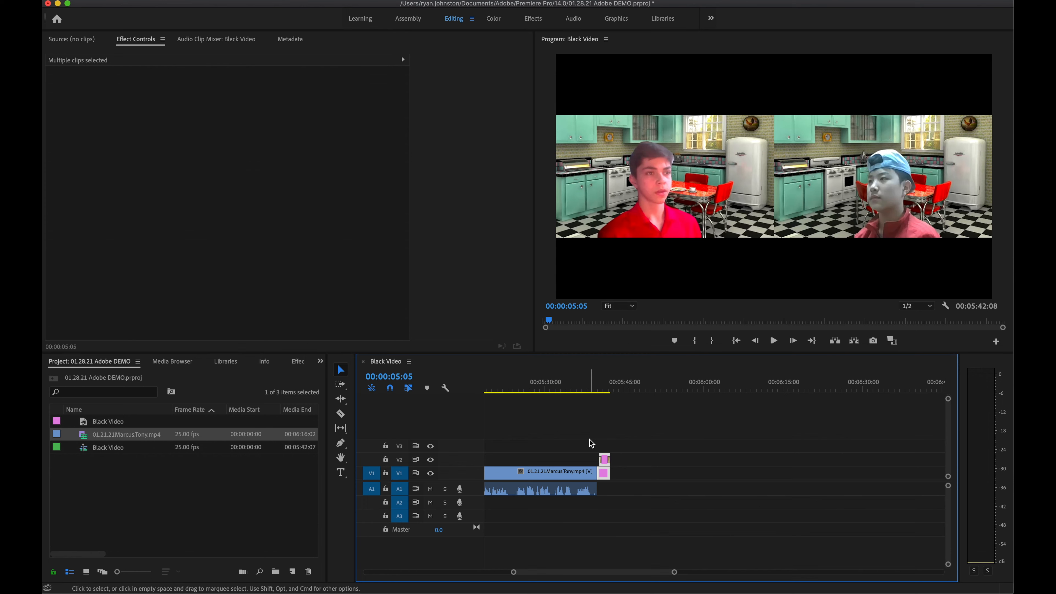
key(super+z)
click(679, 389)
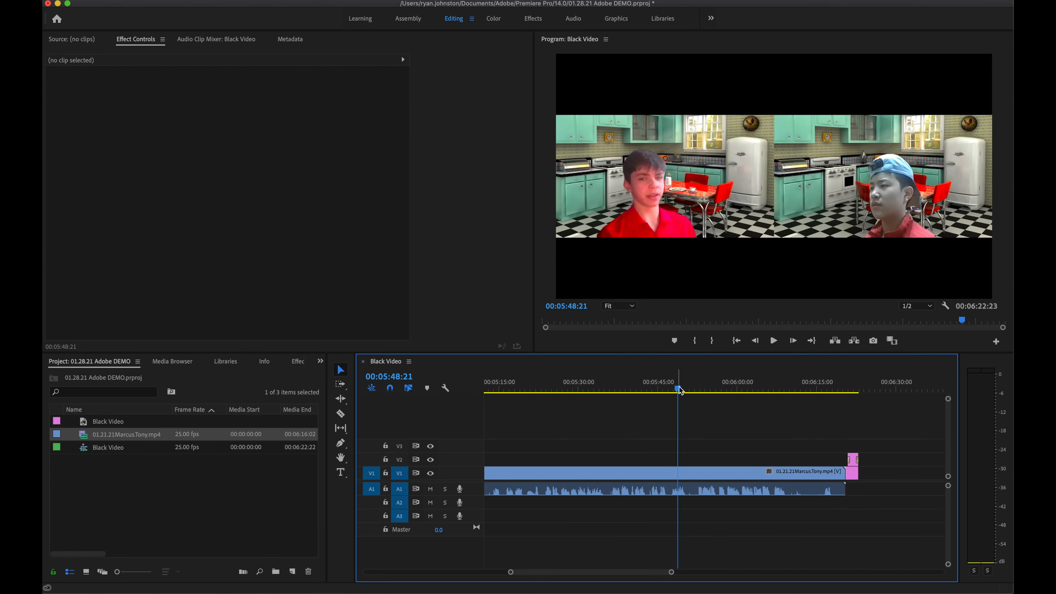
drag(680, 389, 682, 389)
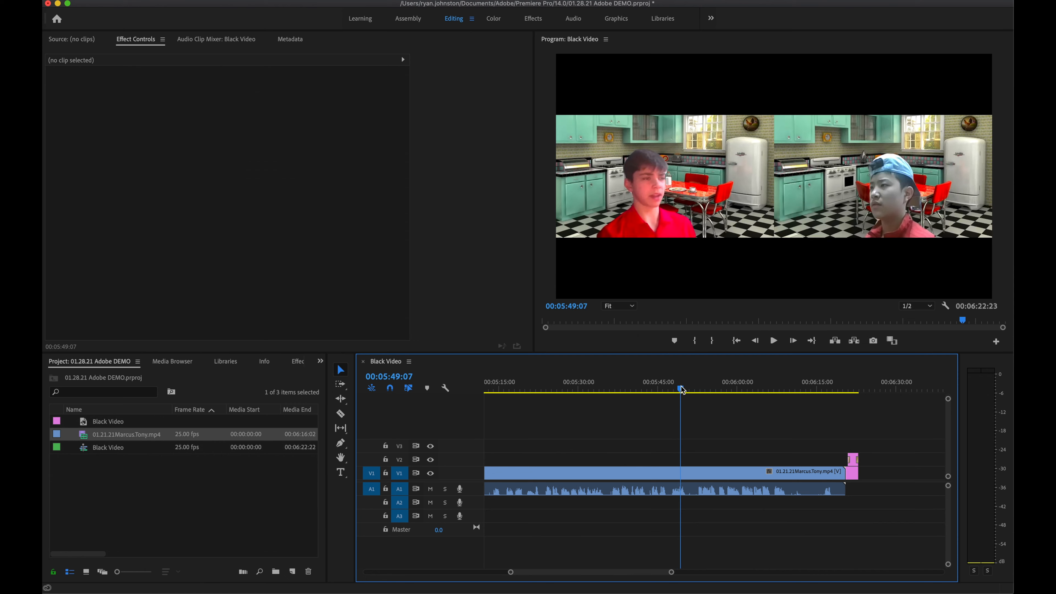
key(space)
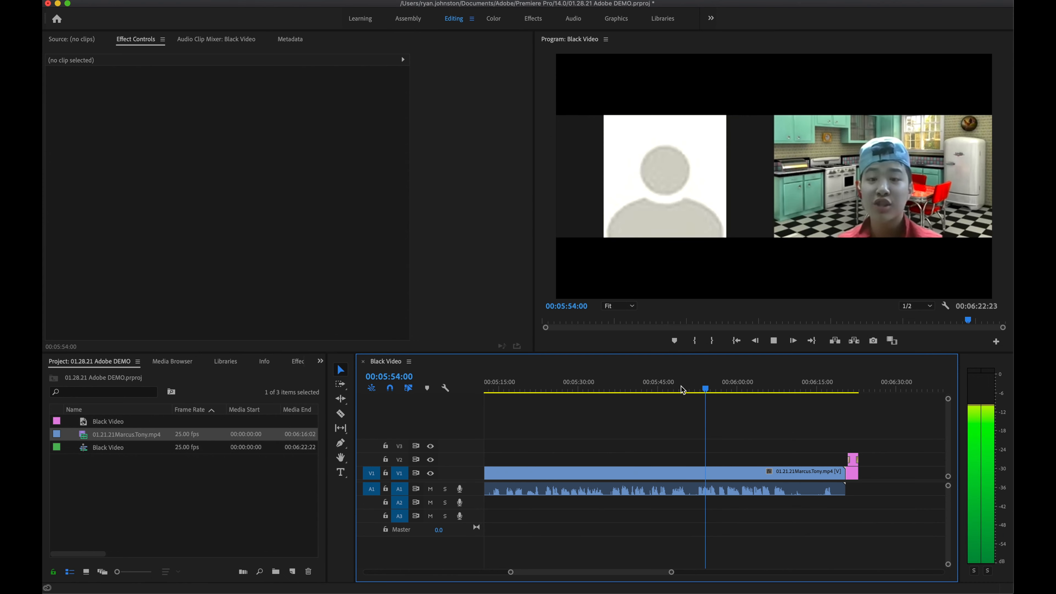
key(space)
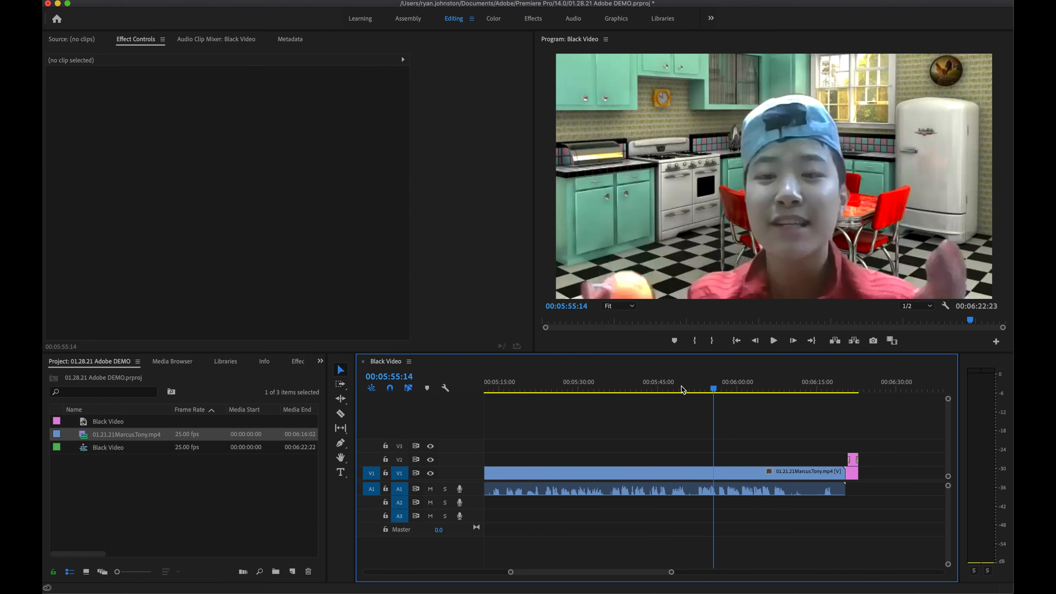
click(712, 389)
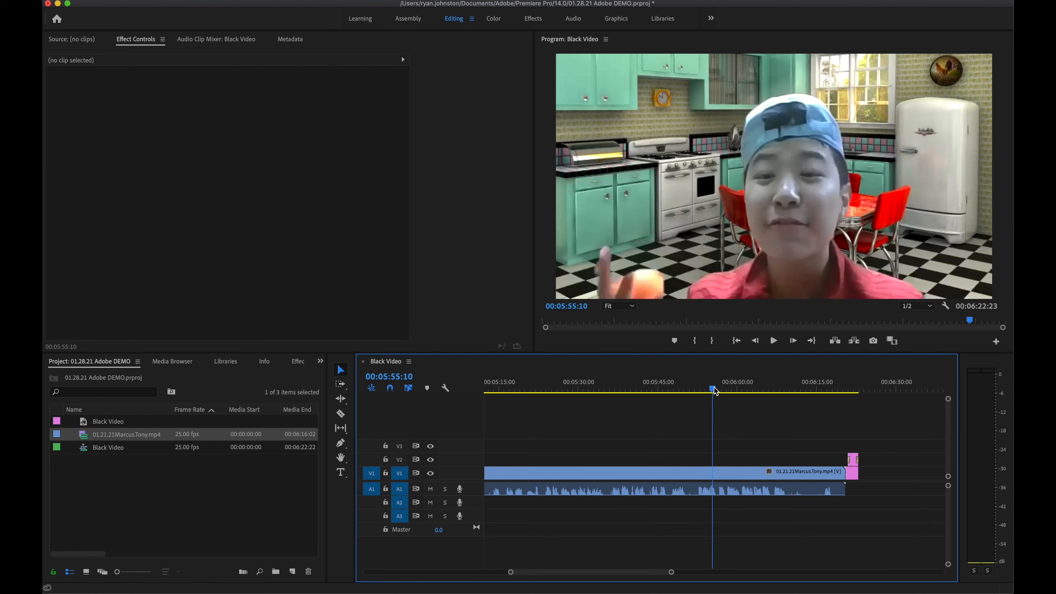
drag(714, 390, 682, 391)
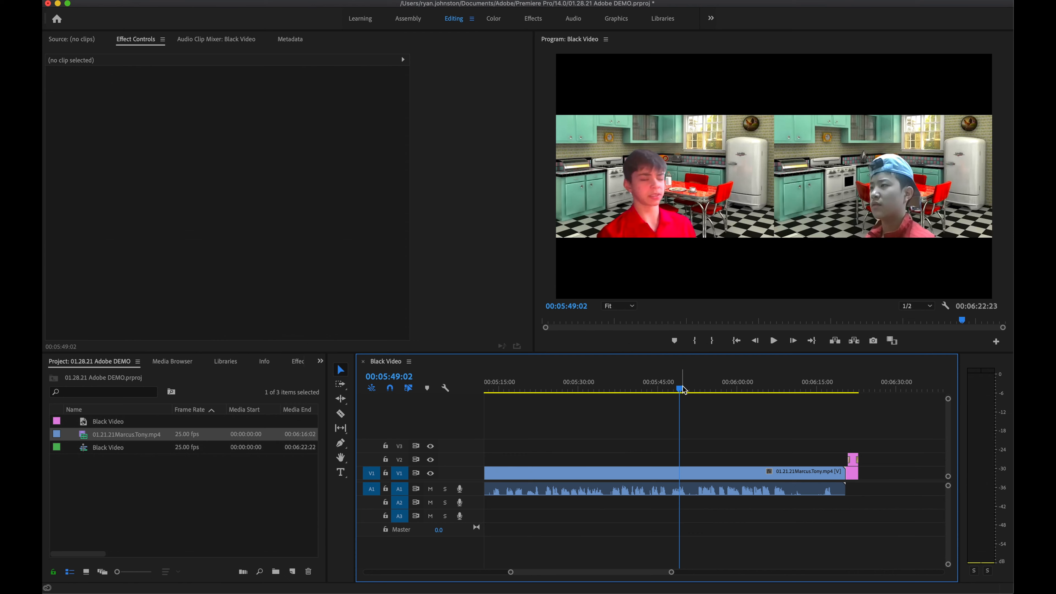
click(687, 388)
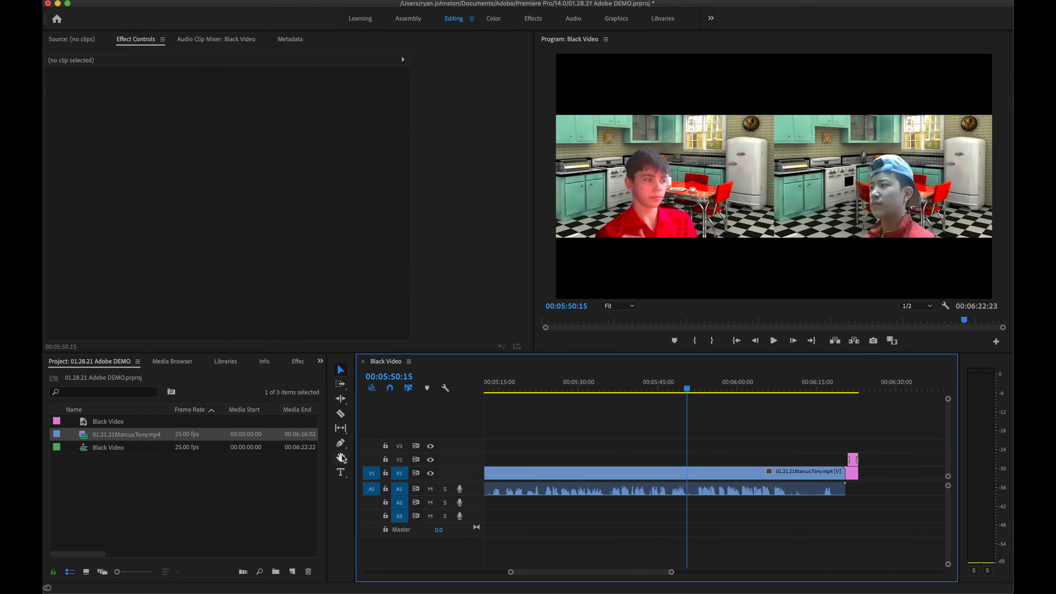
Step: Razor the interview clip at 00:05:50:21 and drag the second piece's in-point later
click(340, 416)
key(=)
click(666, 390)
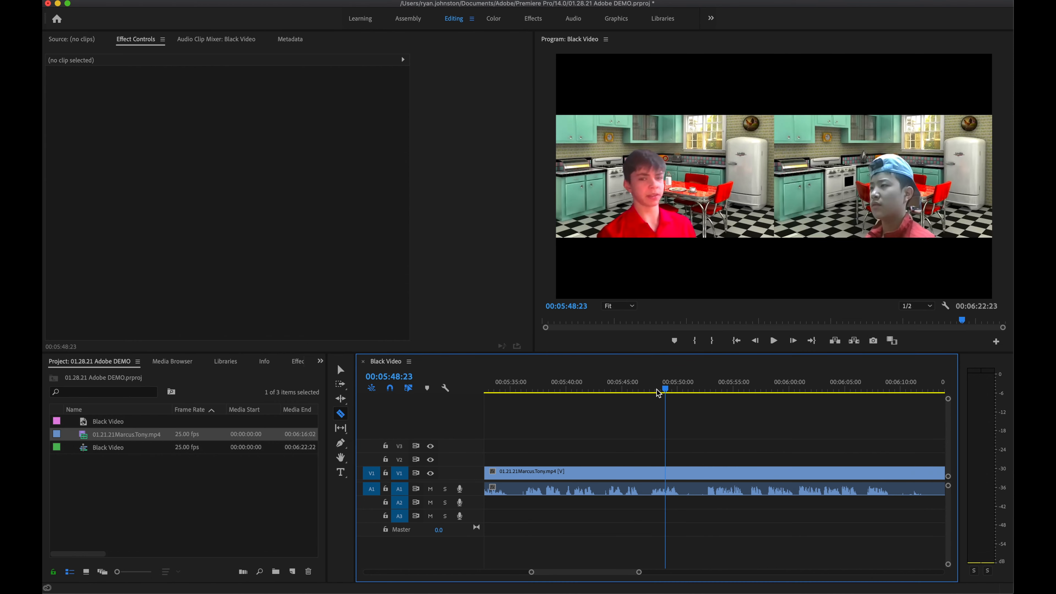
key(space)
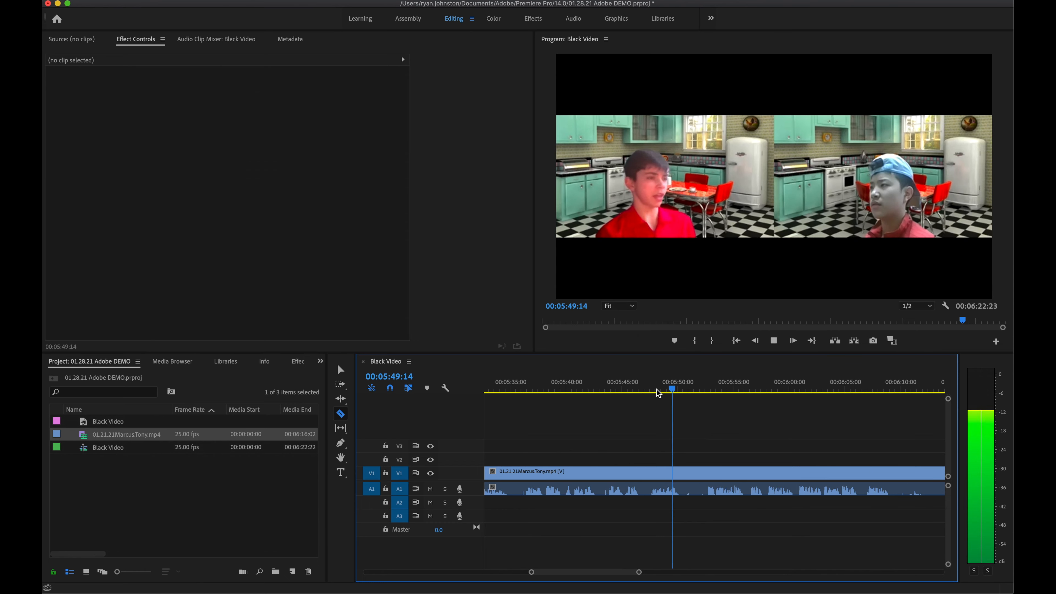
key(space)
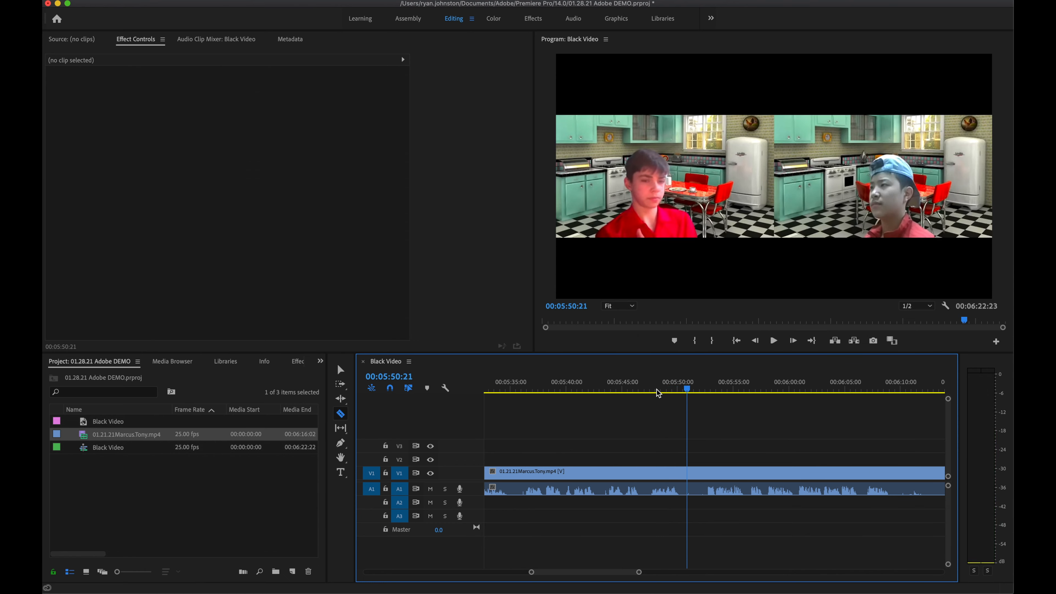
click(690, 473)
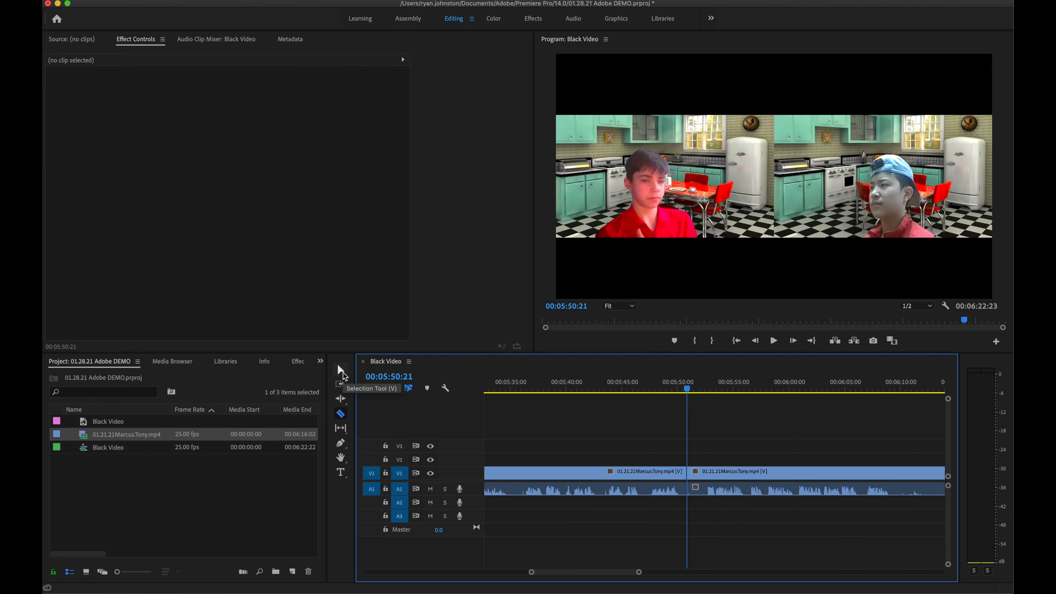
click(340, 370)
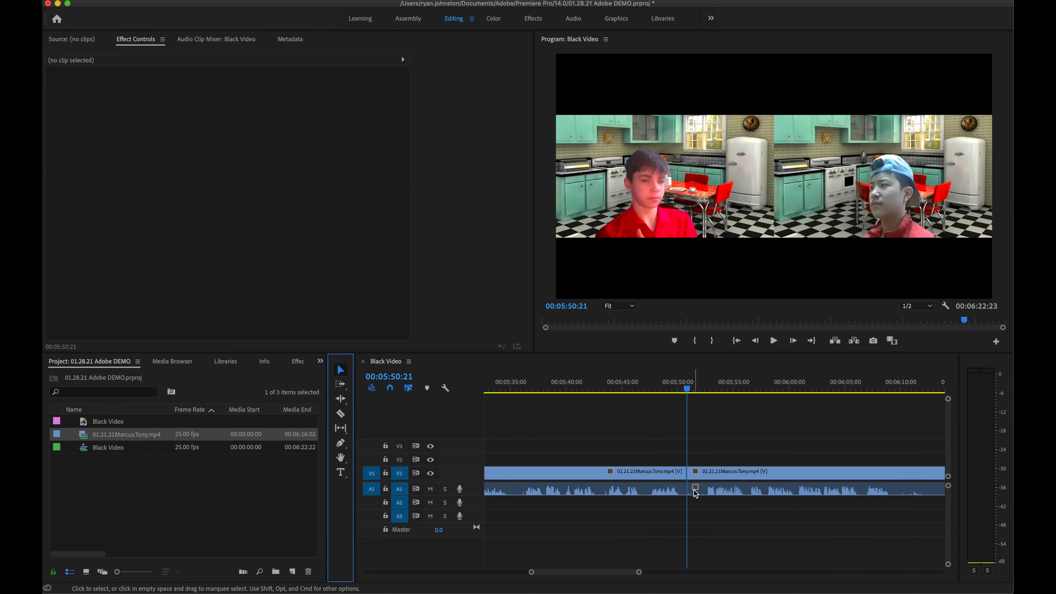
drag(691, 474, 707, 474)
Step: Play and scrub to 00:05:54:06, the first frame of the full kitchen shot
click(774, 478)
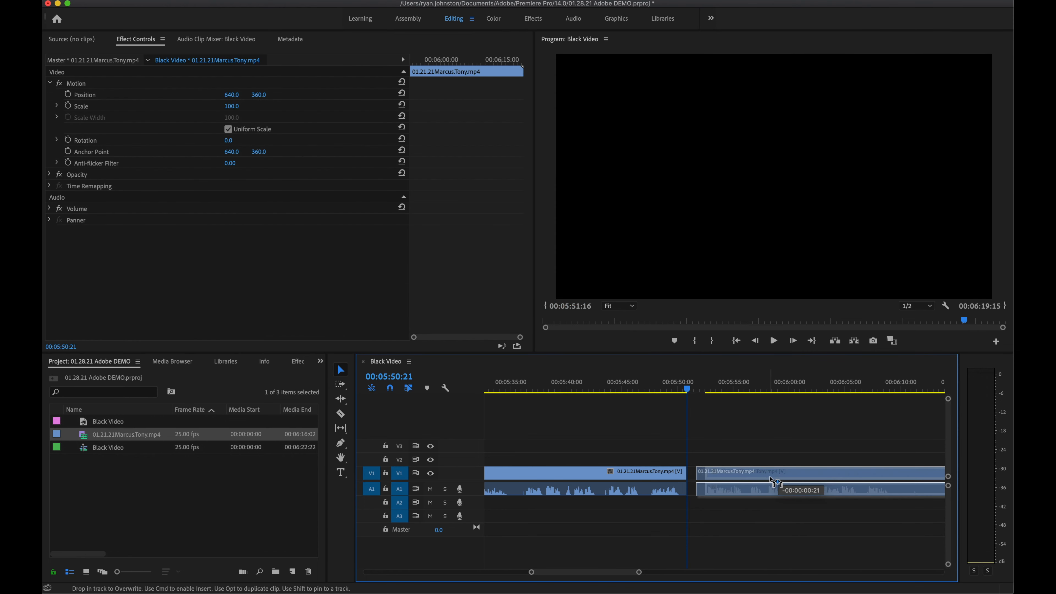
click(705, 389)
key(space)
click(709, 392)
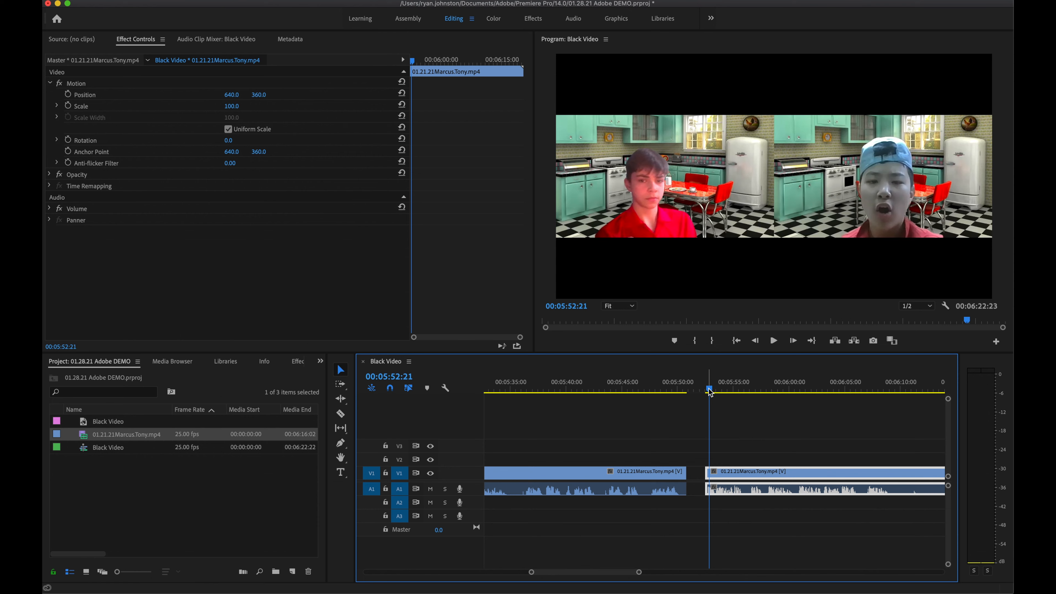
mouse_move(709, 389)
mouse_down()
mouse_move(733, 391)
mouse_move(724, 390)
mouse_up()
key(=)
key(=)
key(=)
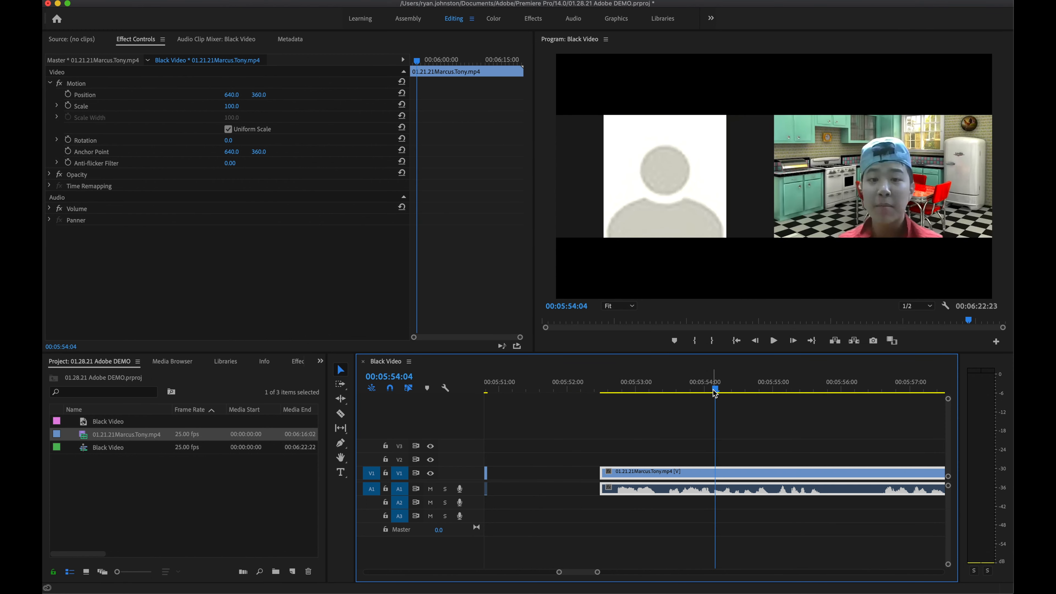
drag(715, 391, 717, 392)
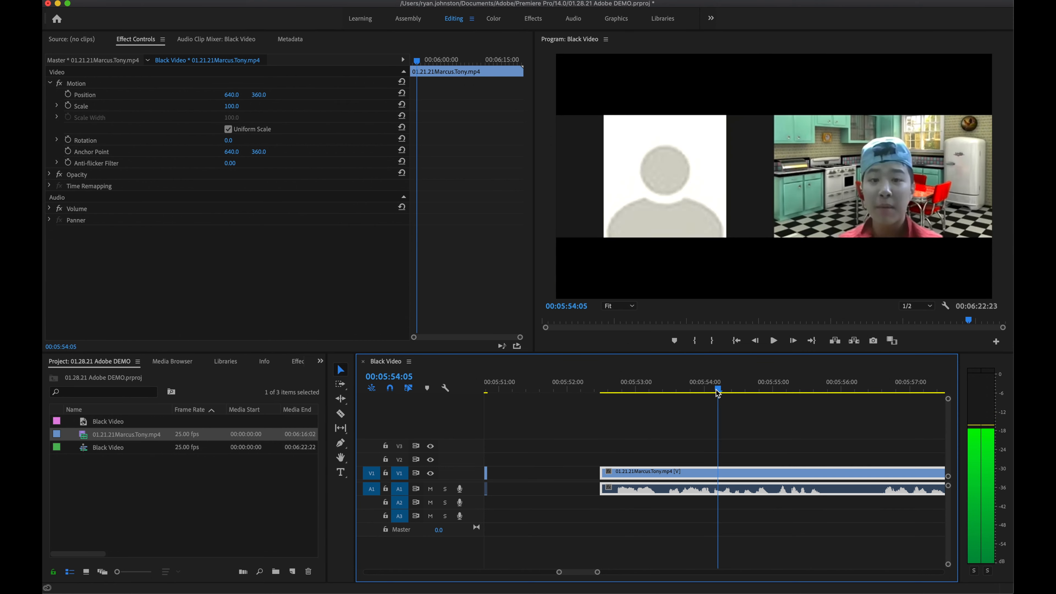
drag(719, 393, 720, 393)
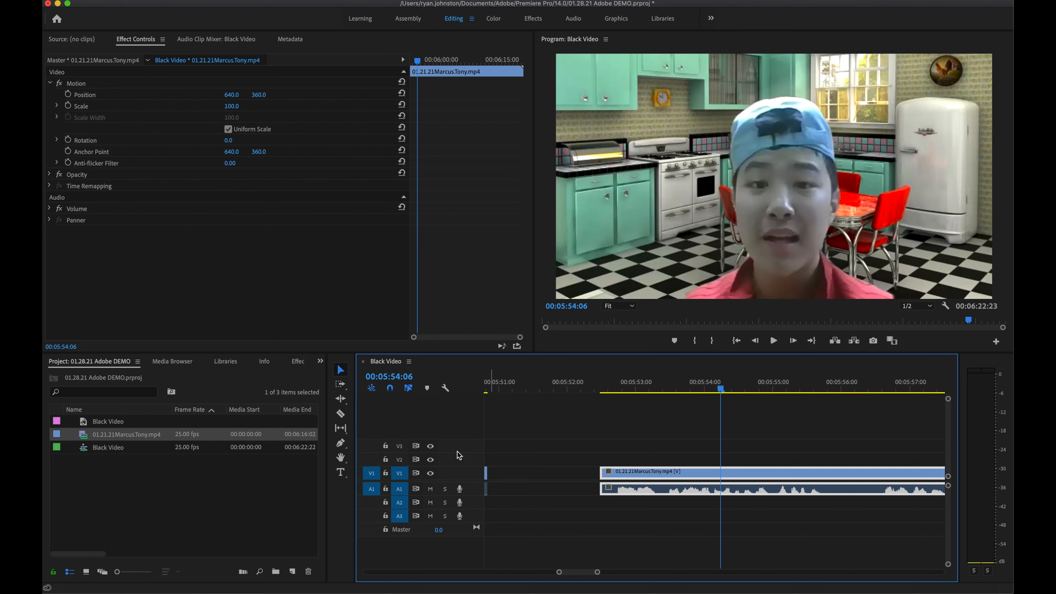
click(340, 415)
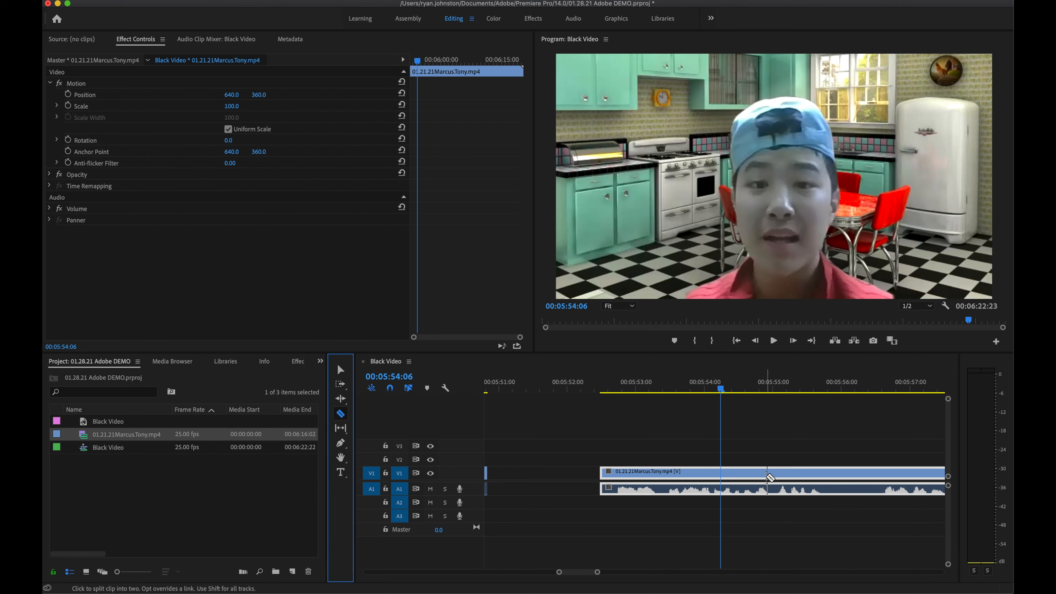
Step: Cut the V1 clip at 00:05:54:06 and scrub back to 05:54:00 to check the split-screen part
click(725, 476)
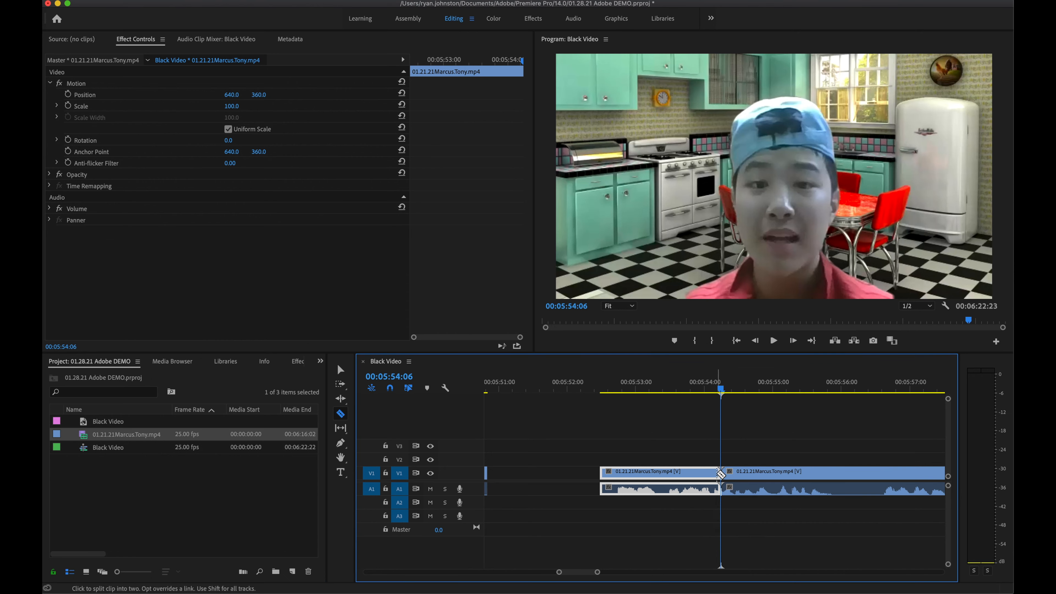
click(341, 369)
scroll(559, 441, down, 2)
drag(685, 390, 643, 398)
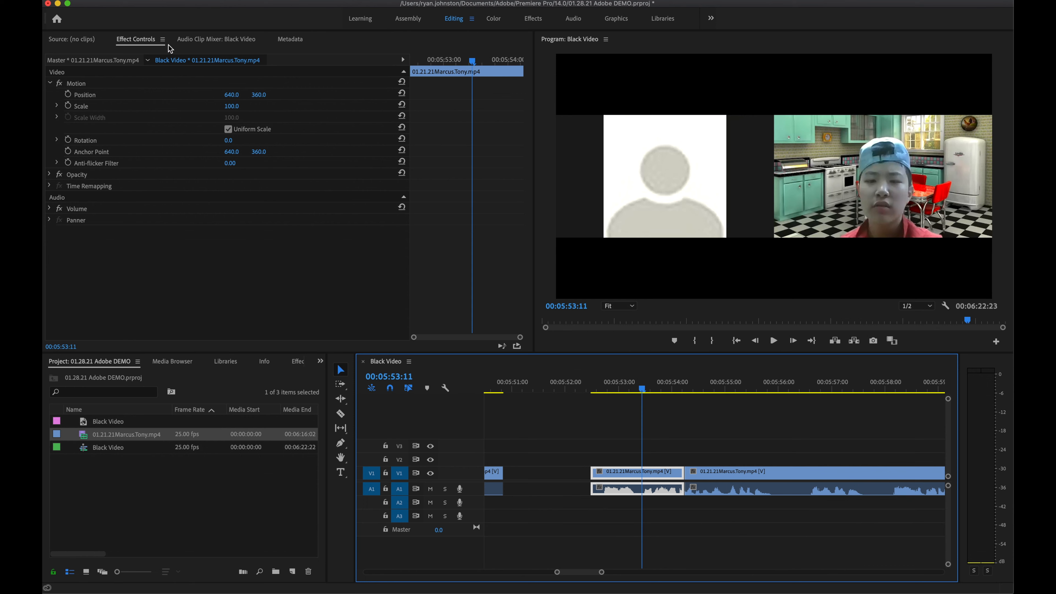
Step: In Effect Controls, shift the short clip's Motion Position and raise its Scale toward 200
click(144, 40)
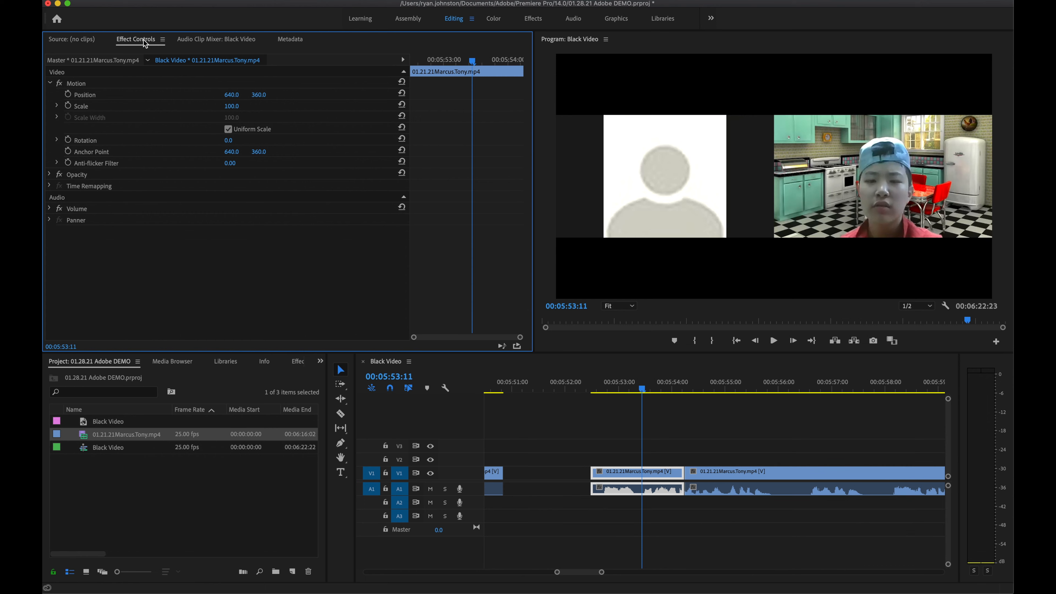
click(48, 83)
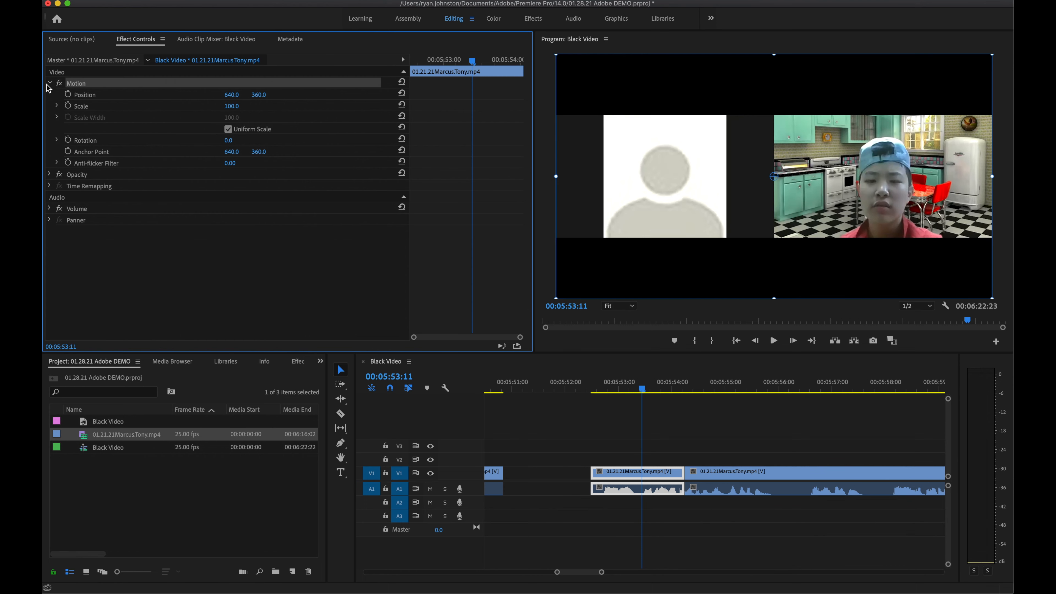
click(50, 84)
click(51, 83)
mouse_move(231, 94)
mouse_down()
mouse_move(52, 94)
mouse_move(237, 96)
mouse_up()
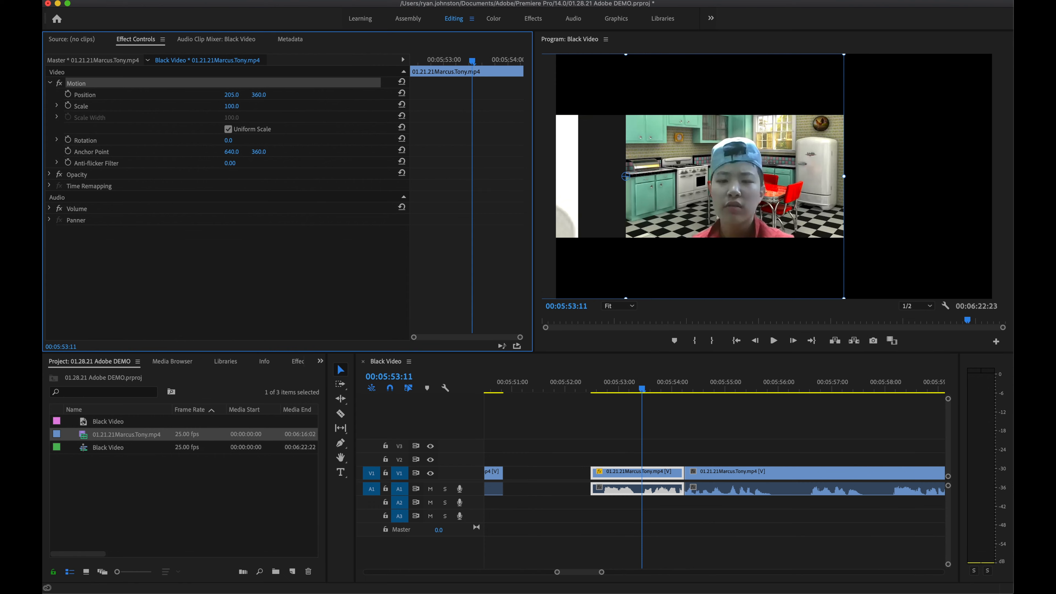
mouse_move(231, 106)
mouse_down()
mouse_move(262, 106)
mouse_move(202, 94)
mouse_move(245, 106)
mouse_up()
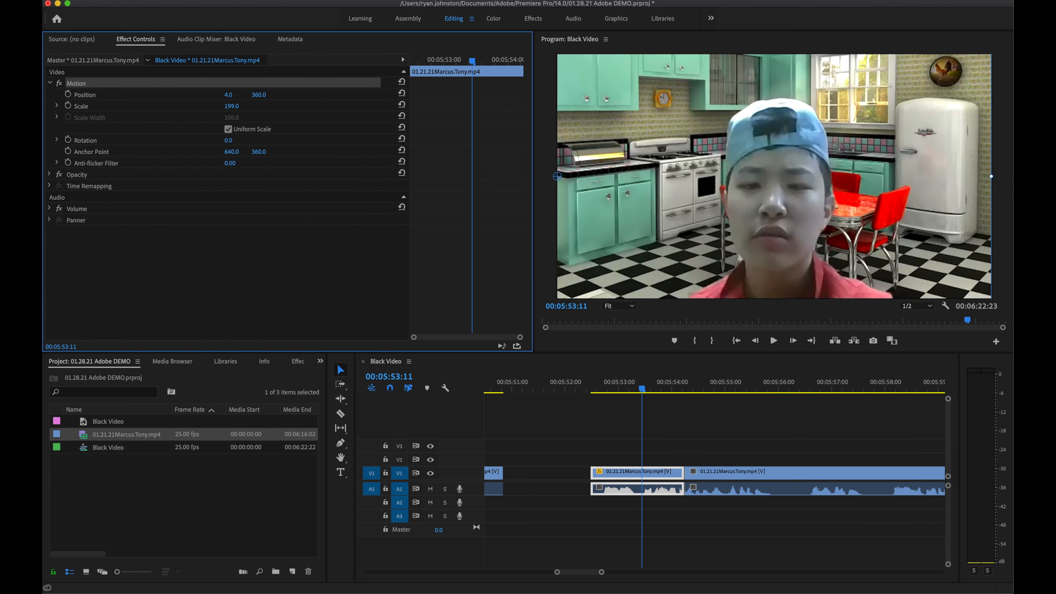
click(652, 390)
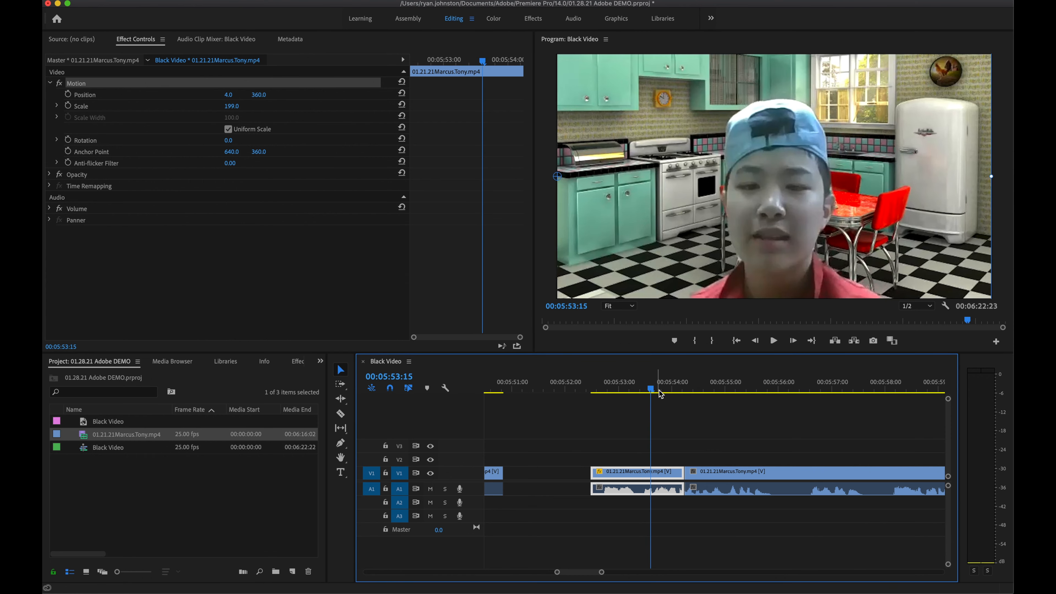
Step: Check the framing between 5:53:11 and 5:54:17, then readjust Scale and reset Motion
click(710, 389)
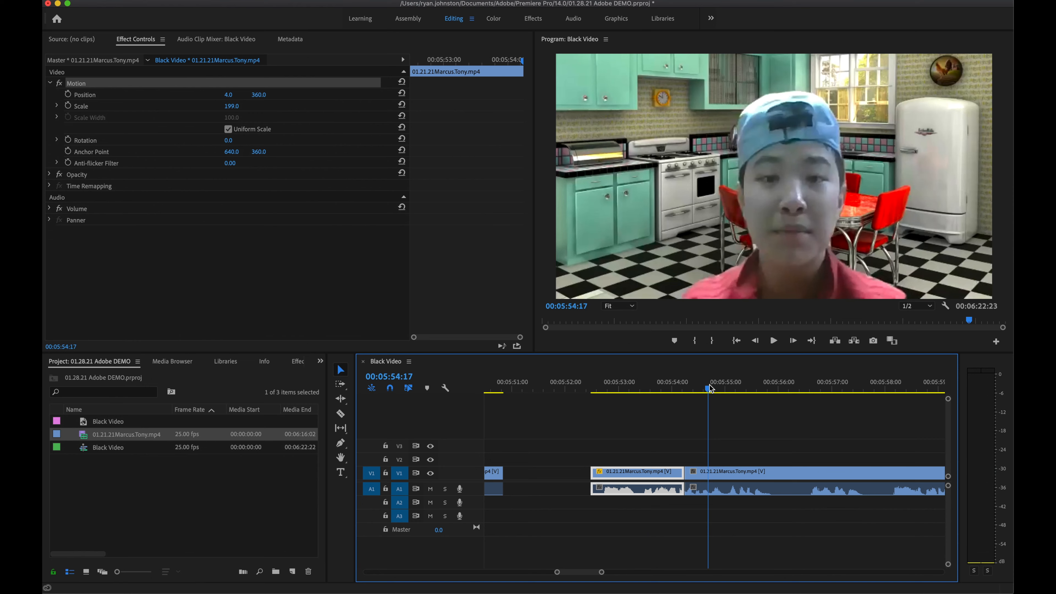
click(642, 389)
click(710, 391)
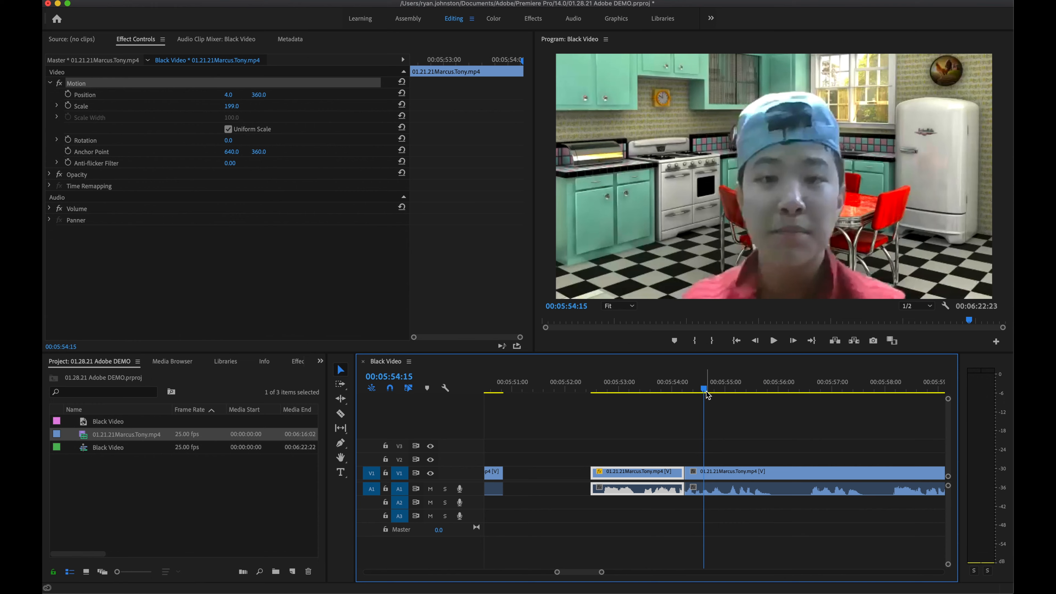
drag(705, 389, 658, 388)
key(shift+5)
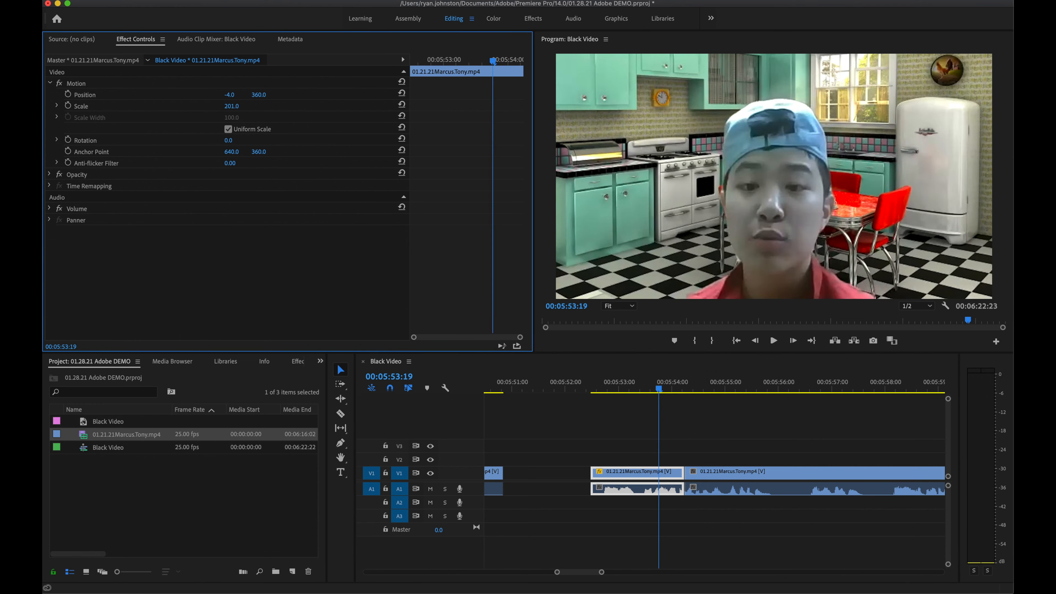
mouse_move(231, 106)
mouse_down()
mouse_move(207, 107)
mouse_move(232, 106)
mouse_up()
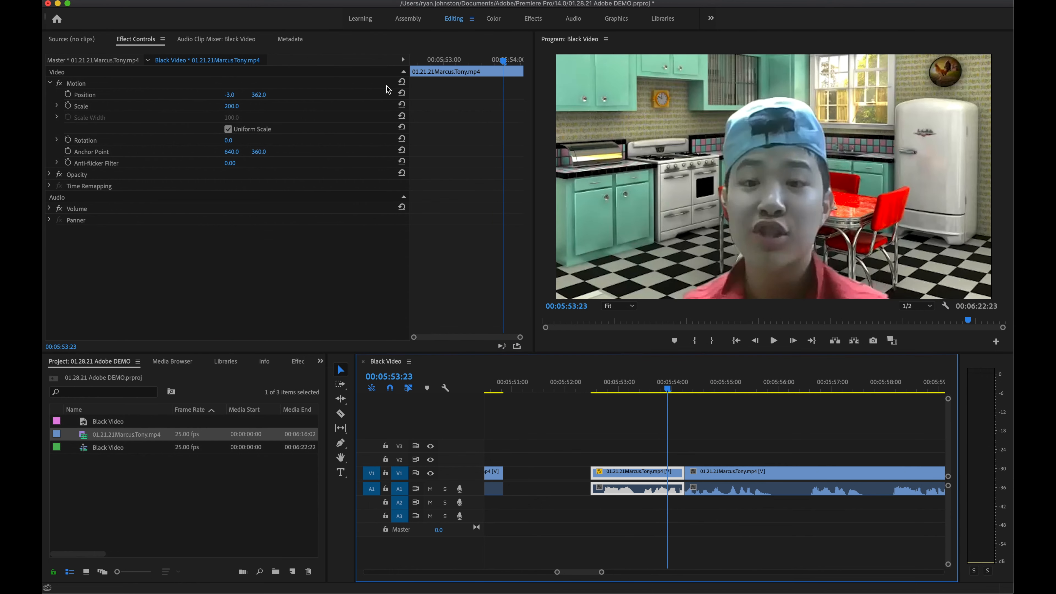
click(402, 82)
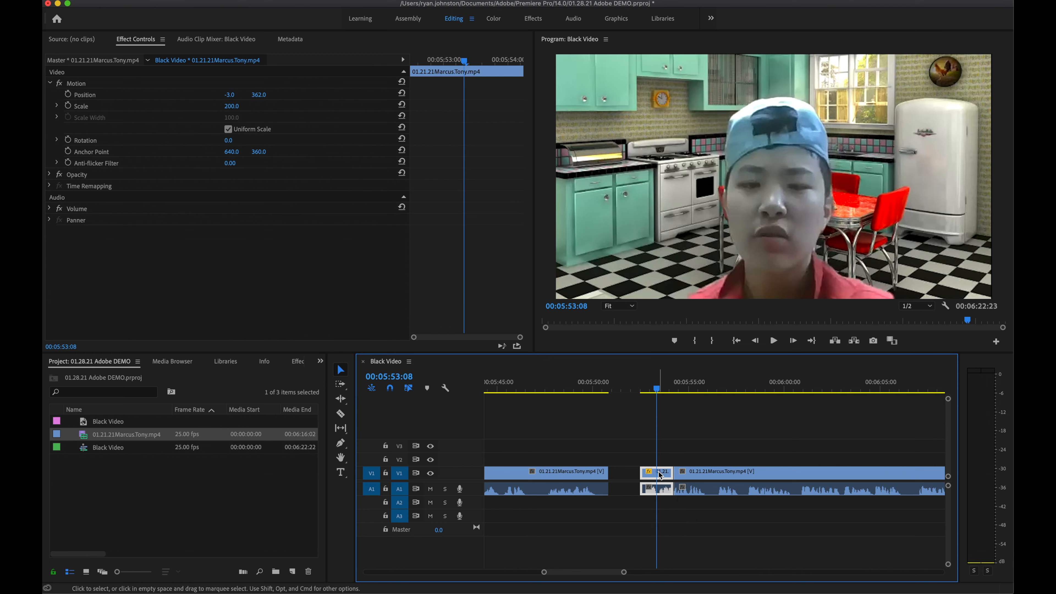
Step: Close the gaps around the short zoomed clip and play the edit back from about 5:50
drag(658, 474, 627, 474)
mouse_move(716, 472)
mouse_down()
mouse_move(682, 478)
mouse_move(720, 486)
mouse_move(712, 461)
mouse_move(702, 474)
mouse_up()
key(minus)
scroll(681, 476, down, 5)
scroll(701, 474, up, 5)
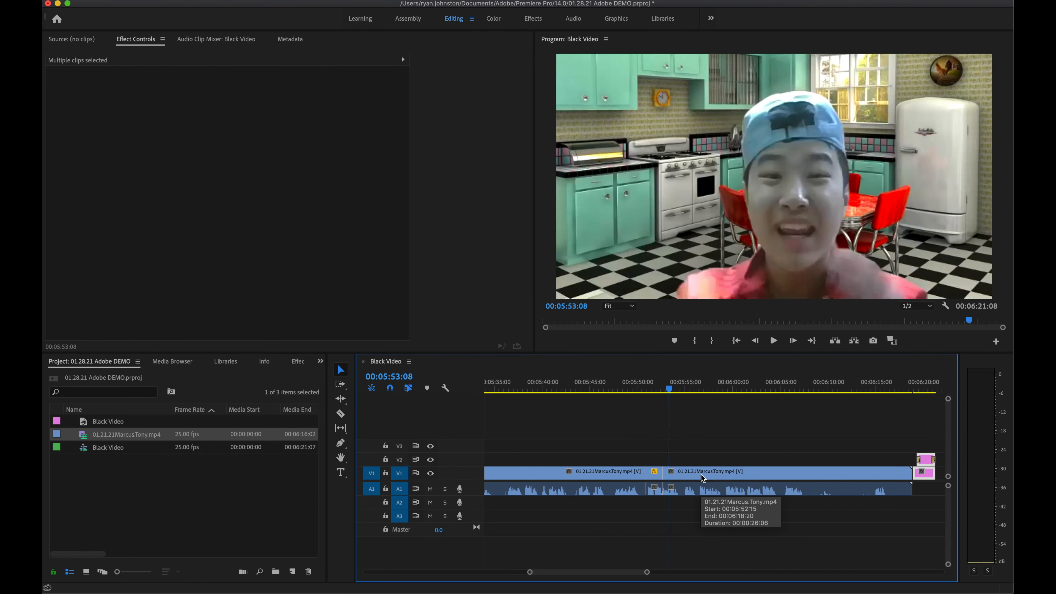
scroll(702, 475, up, 2)
click(732, 420)
key(space)
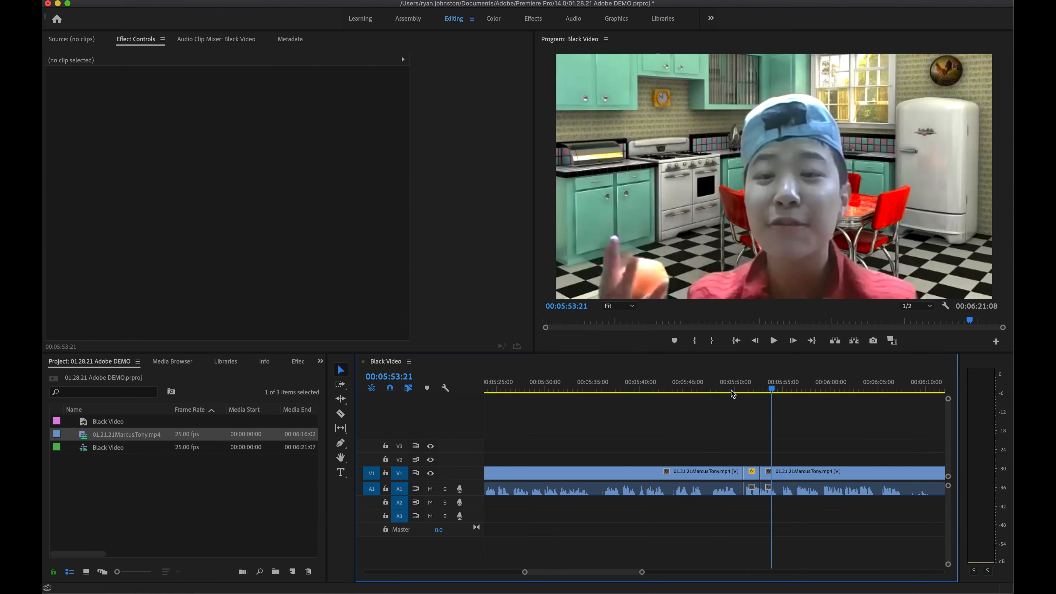
click(730, 387)
key(space)
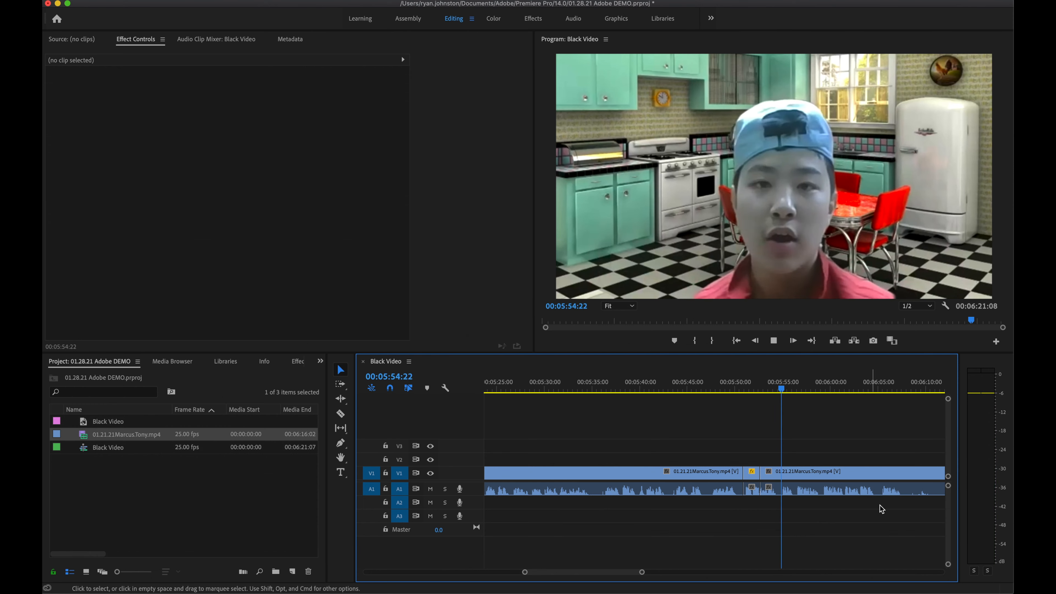
Step: Trim the interview's end to about 6:04 and select both pink Black Video credit clips
scroll(870, 505, right, 5)
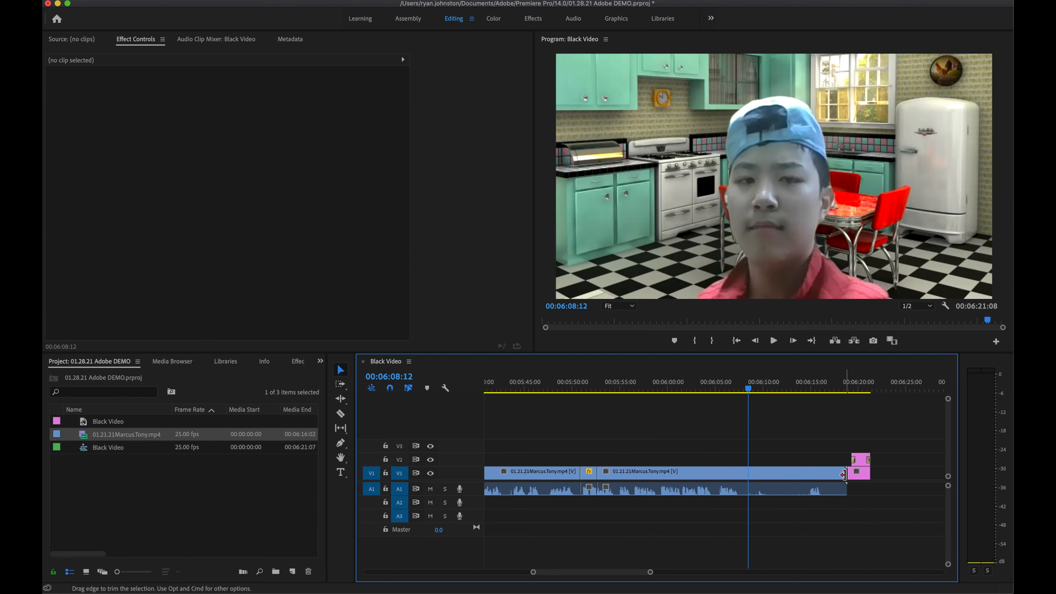
drag(845, 475, 741, 515)
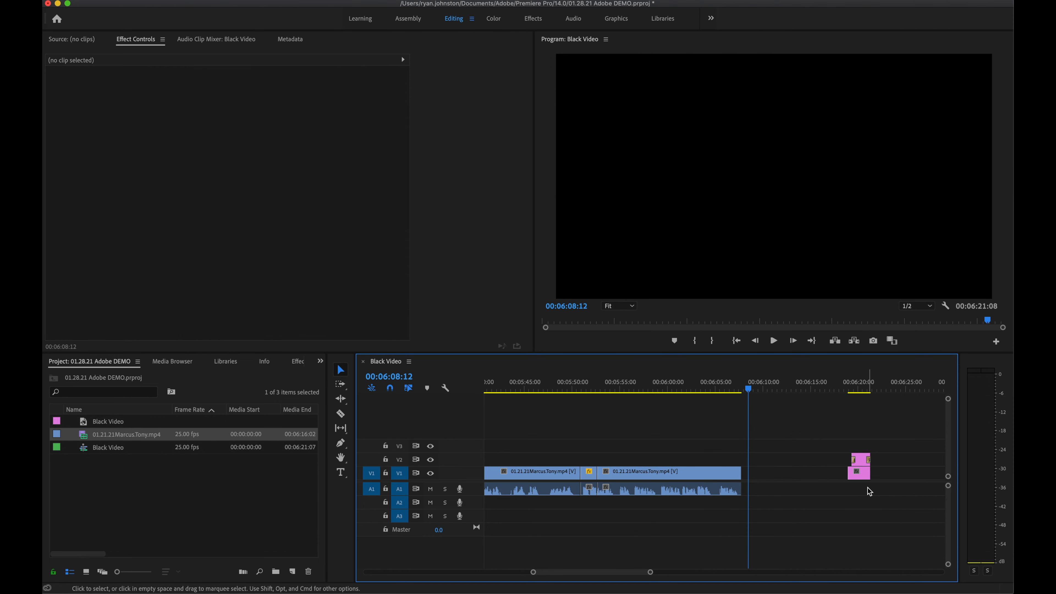
drag(866, 482, 754, 478)
key(=)
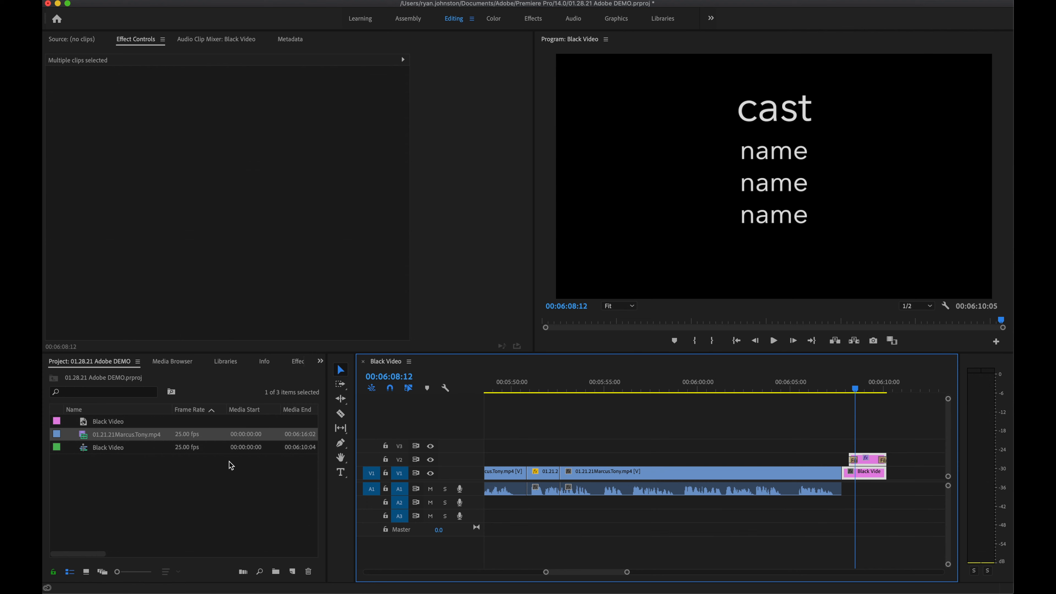
Step: Place a 00:00:01:19 Film Dissolve between the interview's end and the 'cast' title, then preview it
click(296, 361)
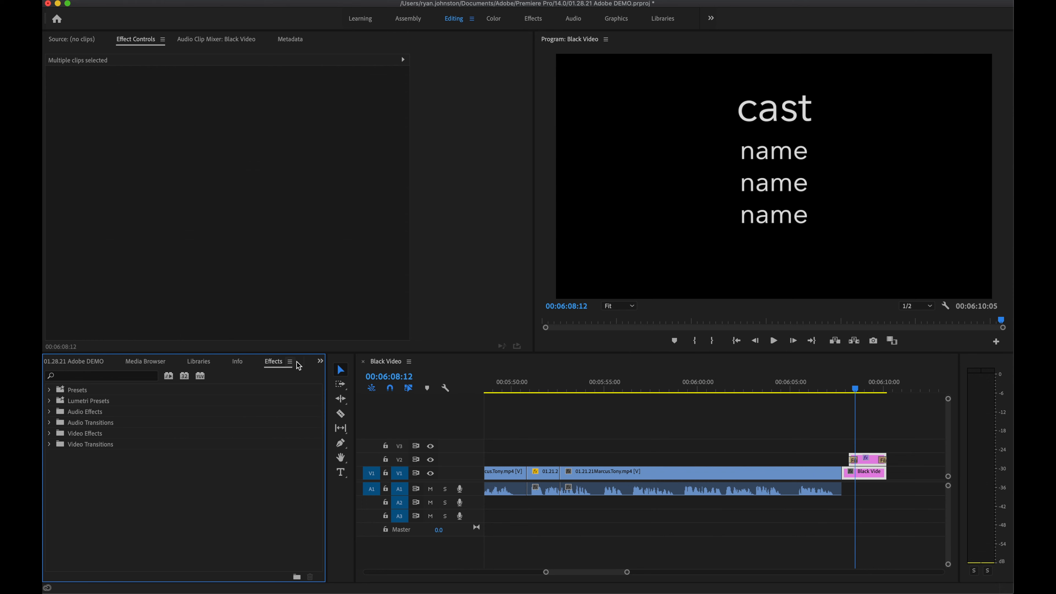
click(50, 445)
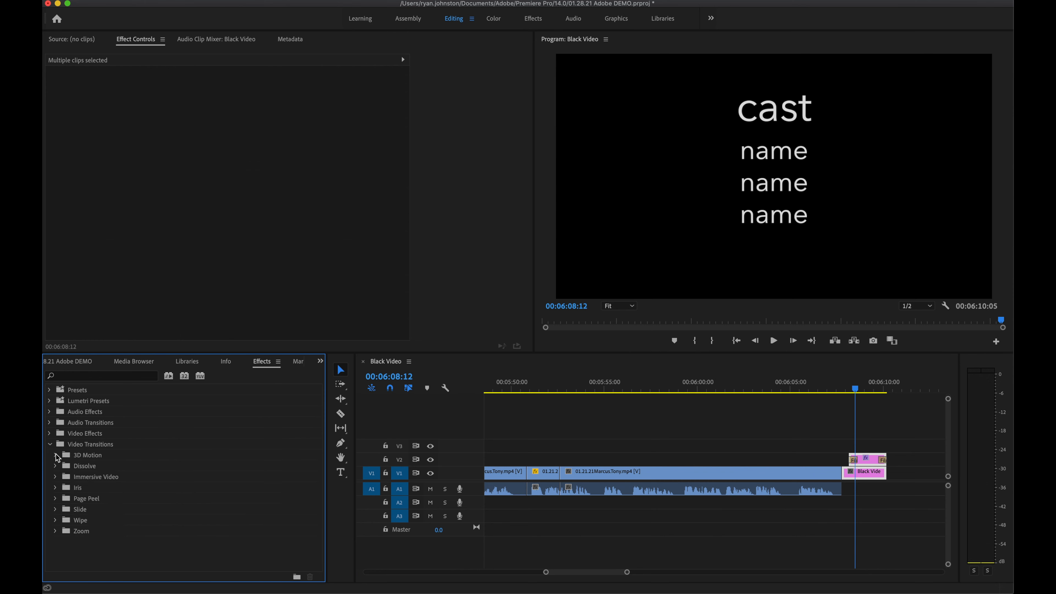
click(56, 466)
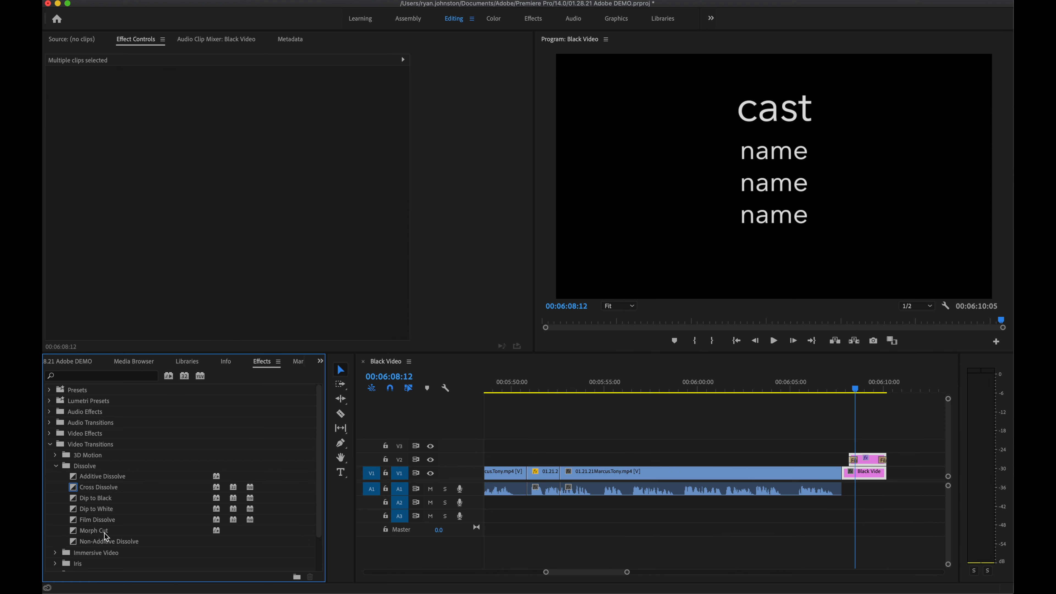
click(98, 520)
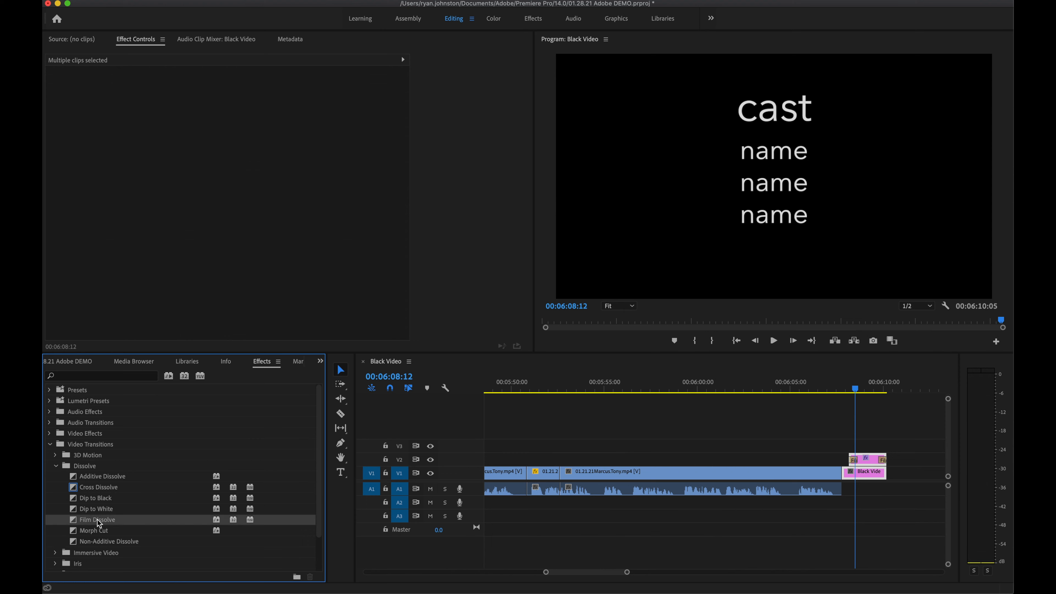
drag(98, 521, 836, 475)
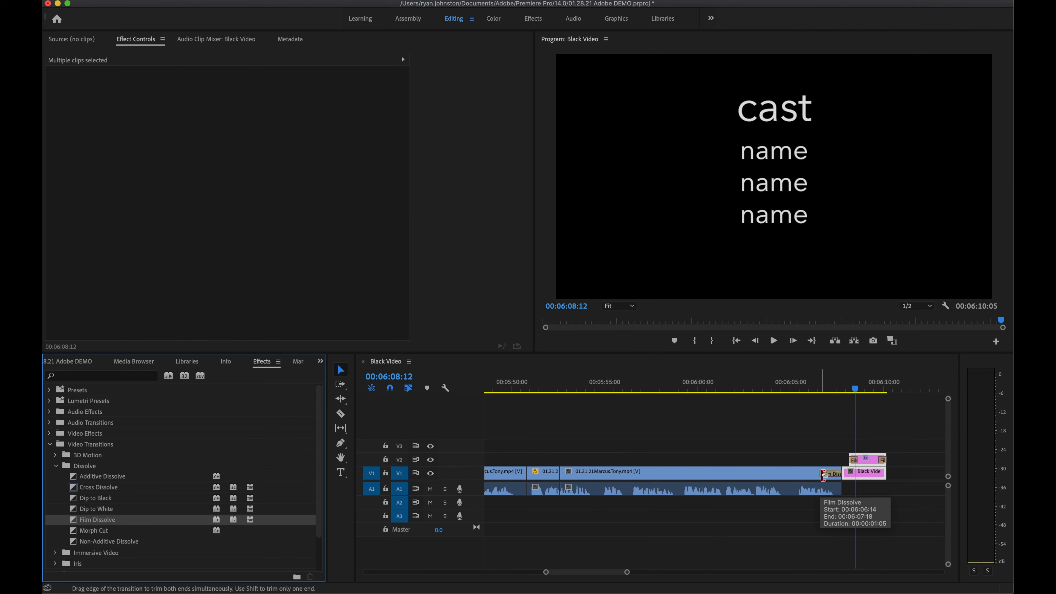
mouse_move(823, 475)
mouse_down()
mouse_move(784, 475)
mouse_move(816, 477)
mouse_up()
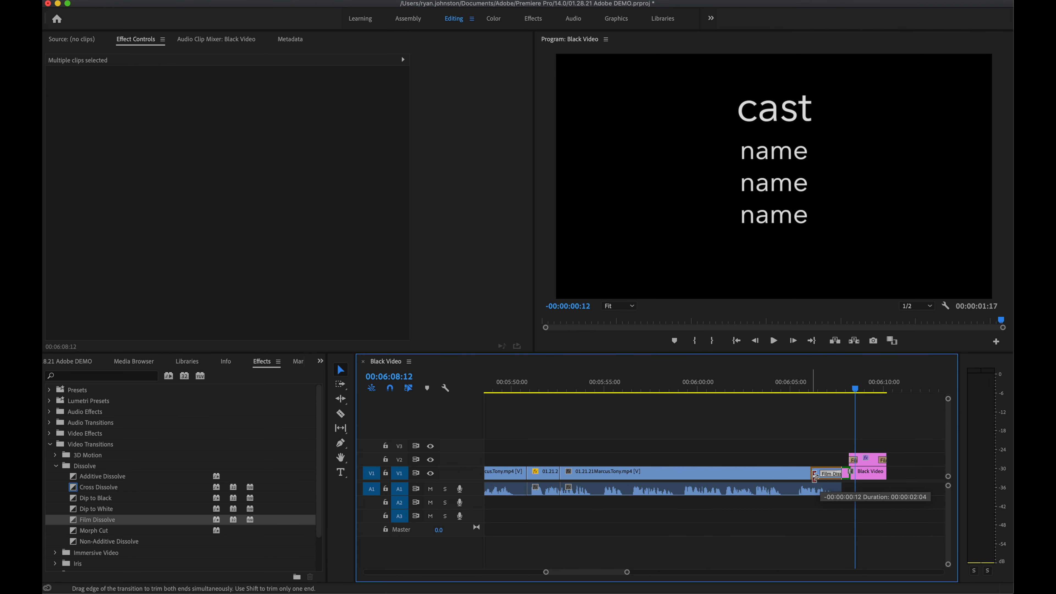
click(794, 389)
key(space)
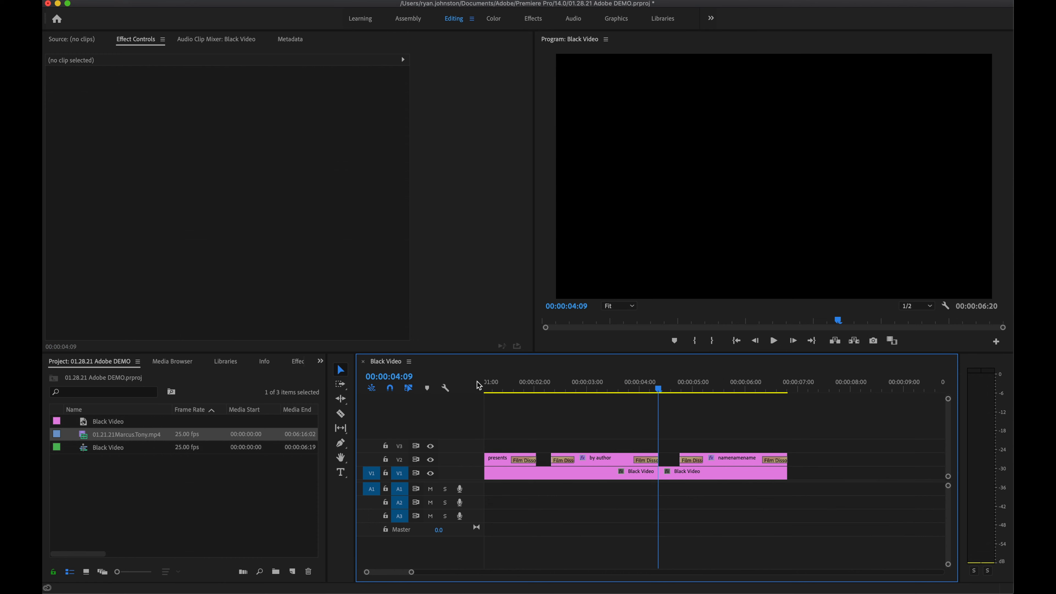
Step: Import 01.22.21MasonPART1.mp4 and 01.22.21MasonPART2.mp4 from Downloads into the project
right_click(228, 482)
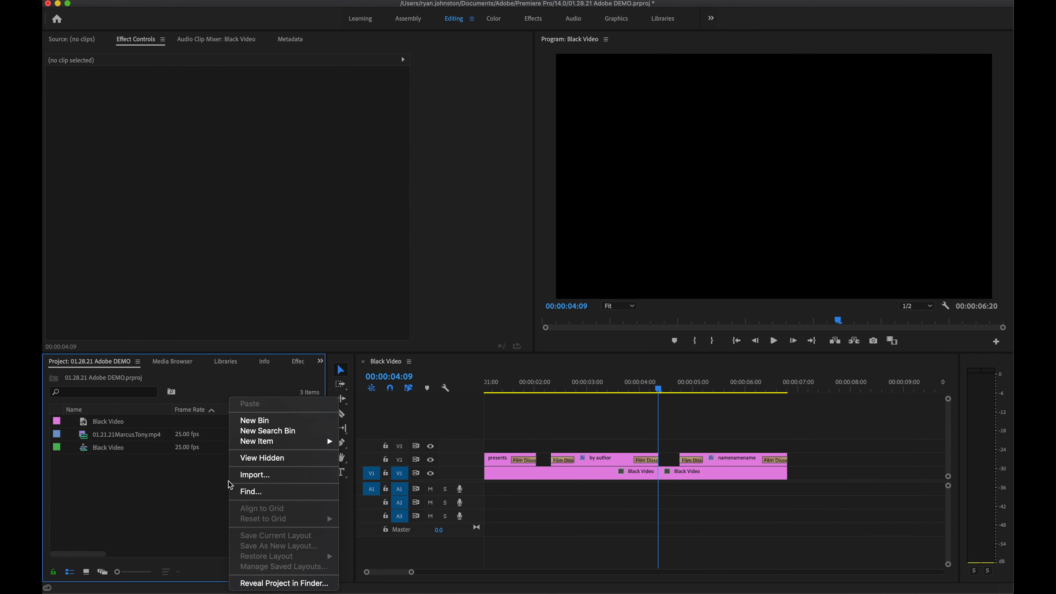
click(280, 477)
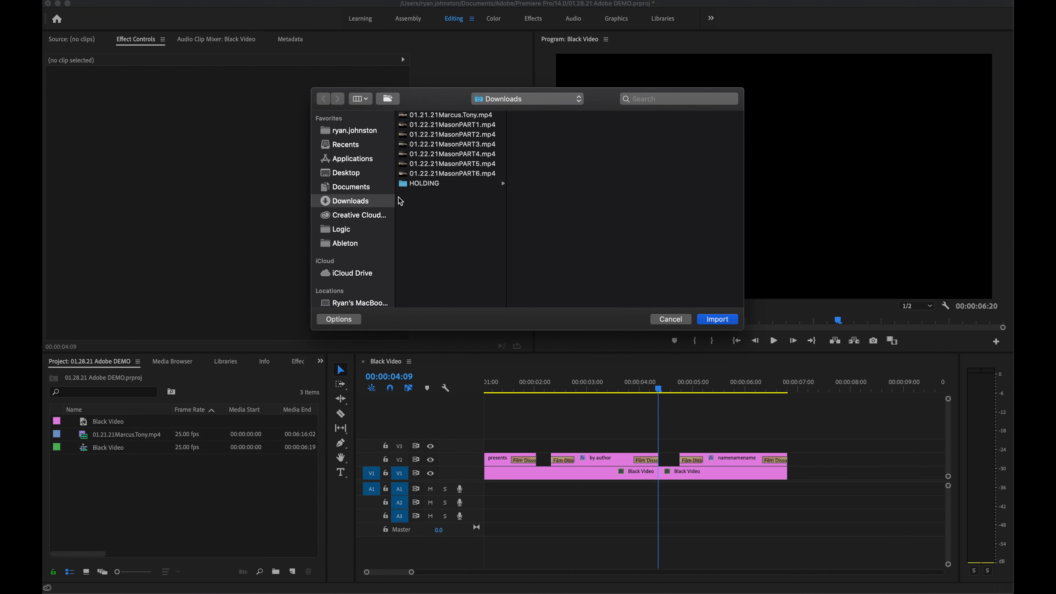
click(468, 125)
shift+click(466, 135)
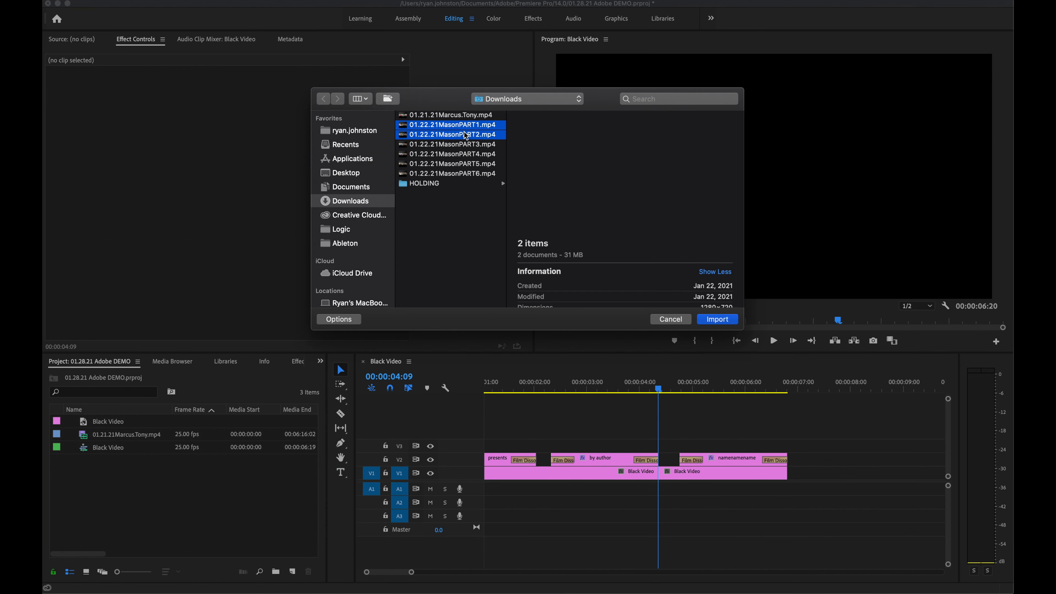
click(712, 320)
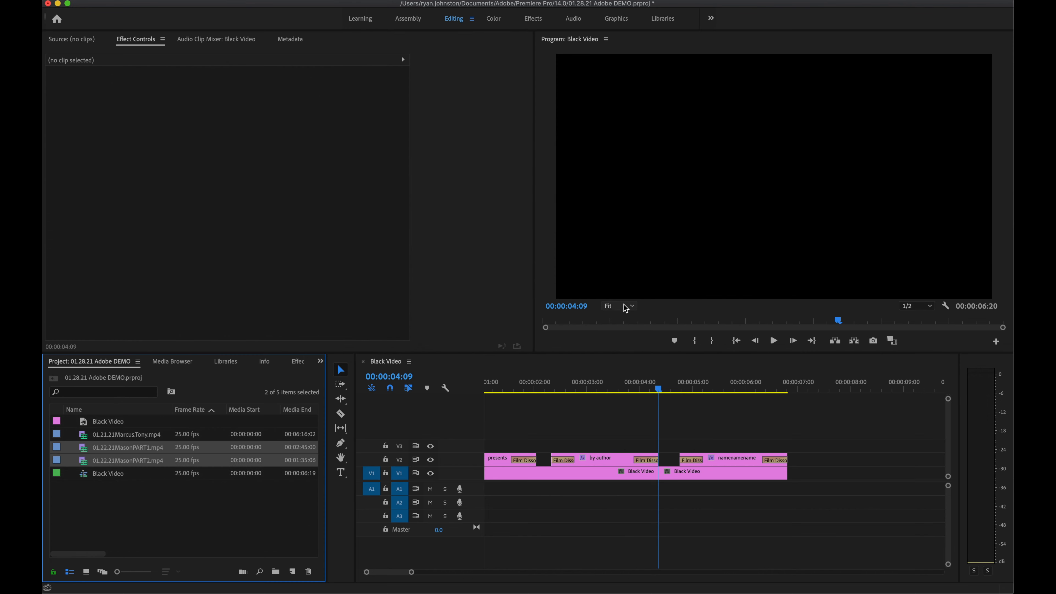
right_click(140, 448)
Step: Insert the PART1 clip into the Black Video sequence and trim its start, previewing from about 11 seconds
click(175, 241)
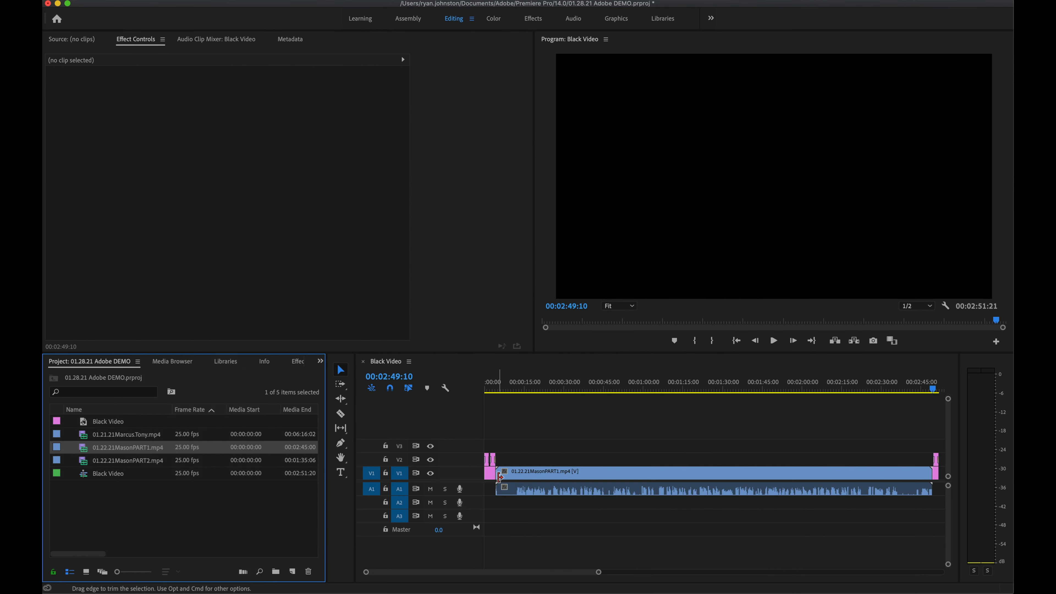
drag(500, 477, 517, 491)
click(516, 389)
key(space)
key(=)
key(minus)
key(minus)
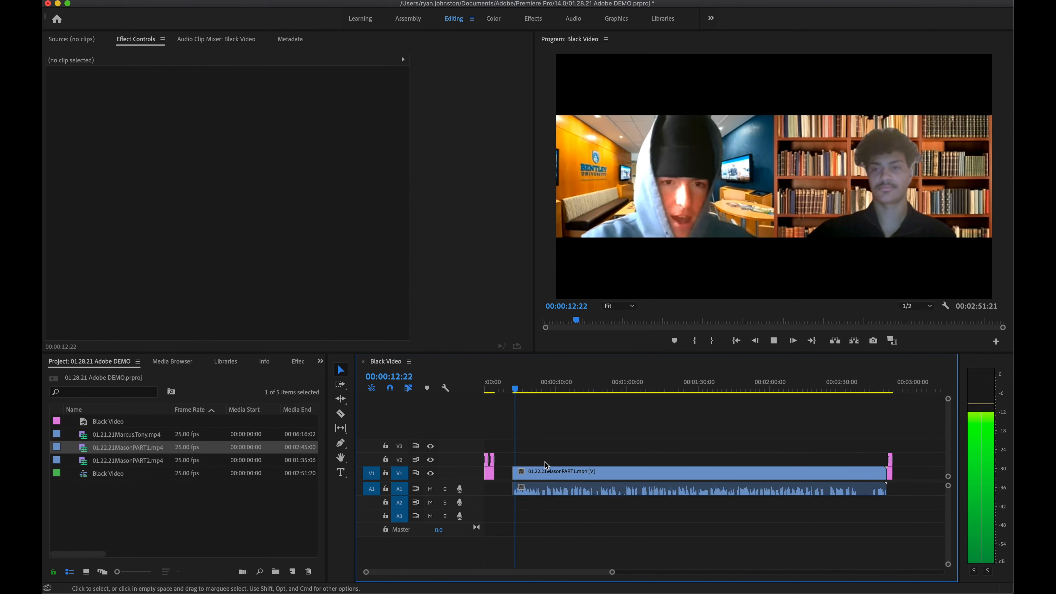
Step: Trim PART1's end so it runs to 00:02:29:12 and park the playhead at the clip's end
click(842, 388)
click(812, 388)
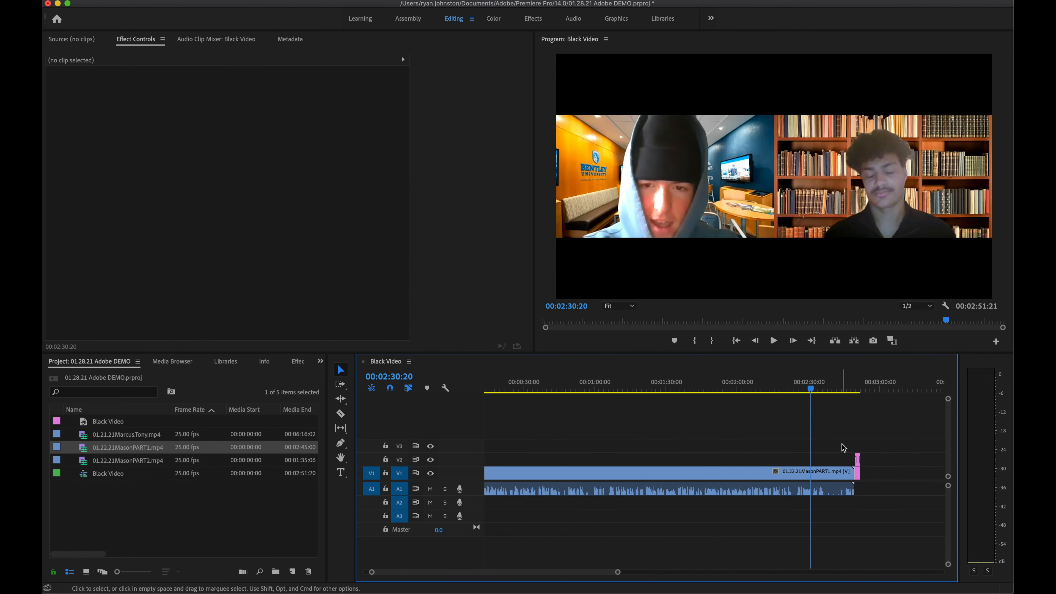
key(=)
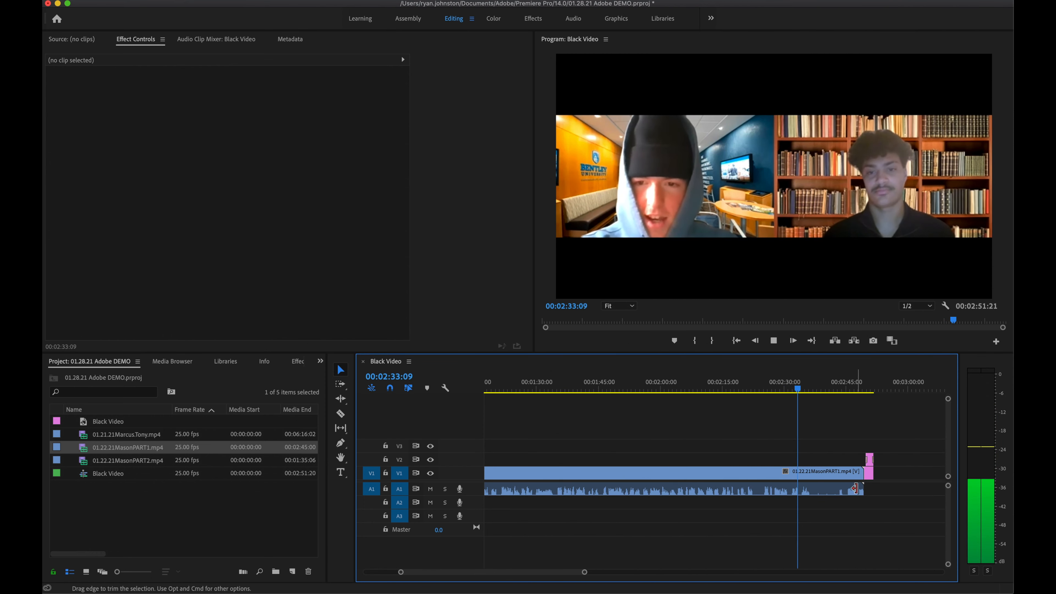
mouse_move(861, 480)
mouse_down()
mouse_move(848, 499)
mouse_move(810, 507)
mouse_up()
click(803, 391)
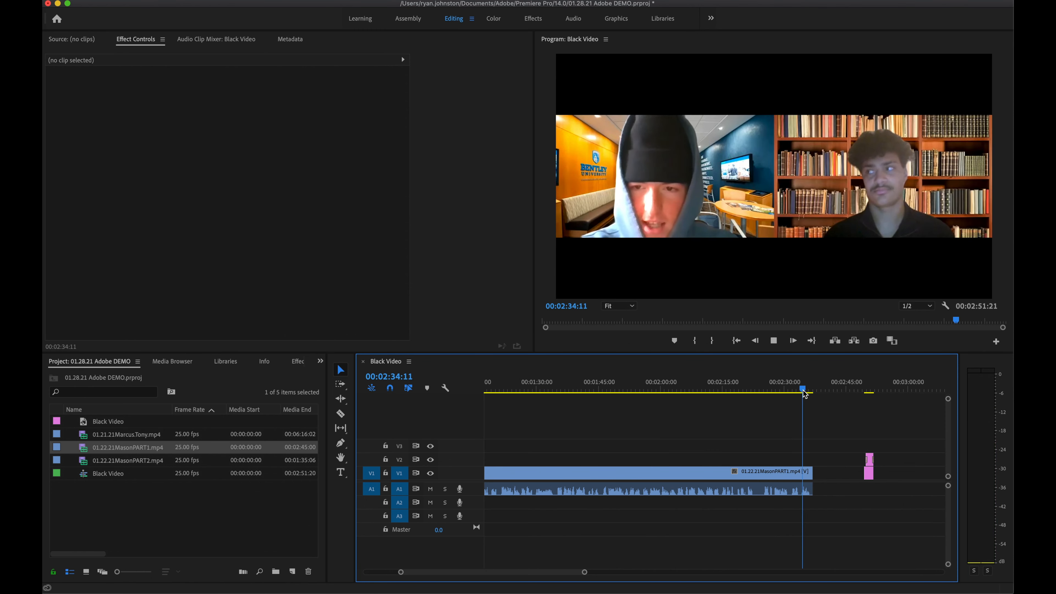
key(space)
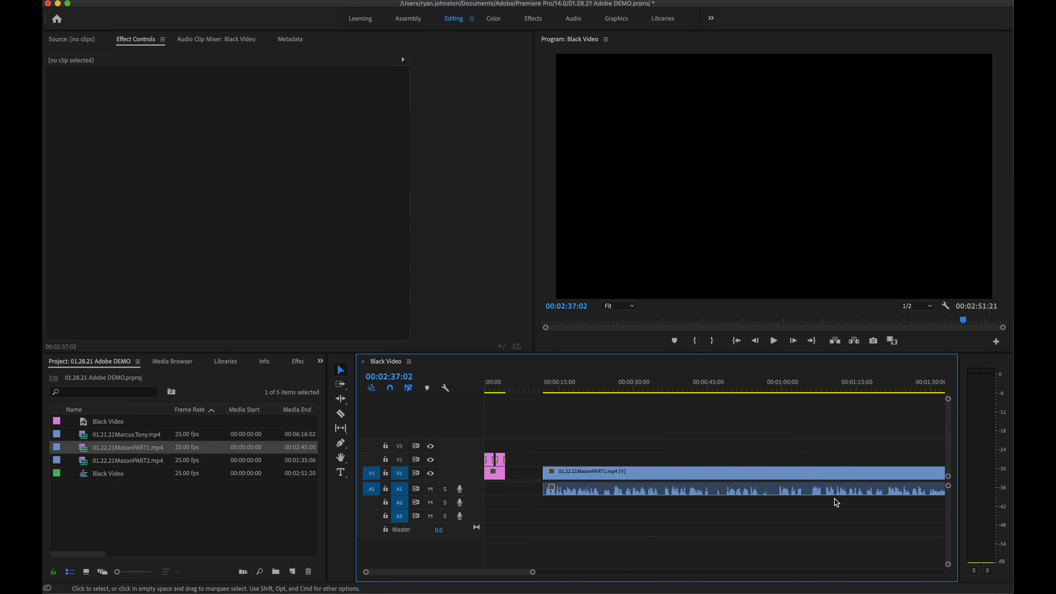
mouse_move(804, 511)
mouse_down()
mouse_move(752, 462)
mouse_move(706, 477)
mouse_up()
scroll(706, 478, right, 10)
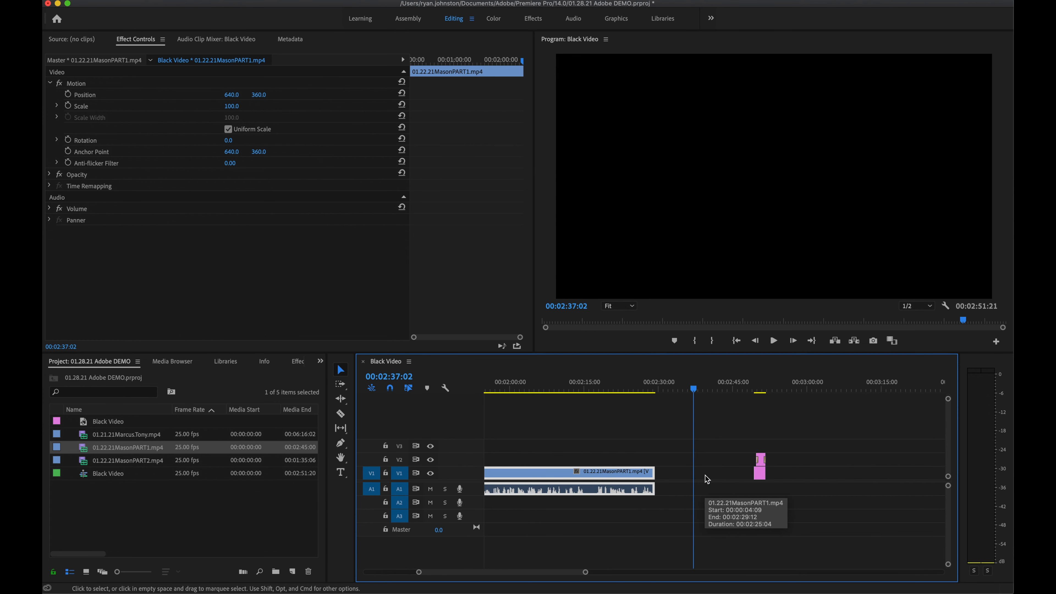
drag(659, 390, 654, 389)
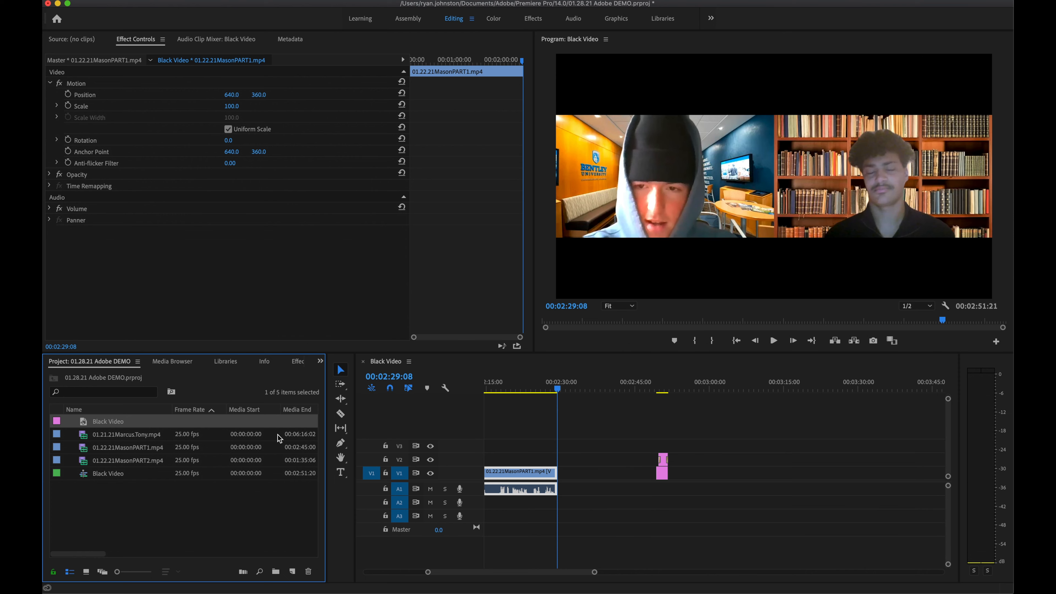
Step: Insert Black Video at the playhead after the PART1 clip and move the playhead onto it
right_click(146, 422)
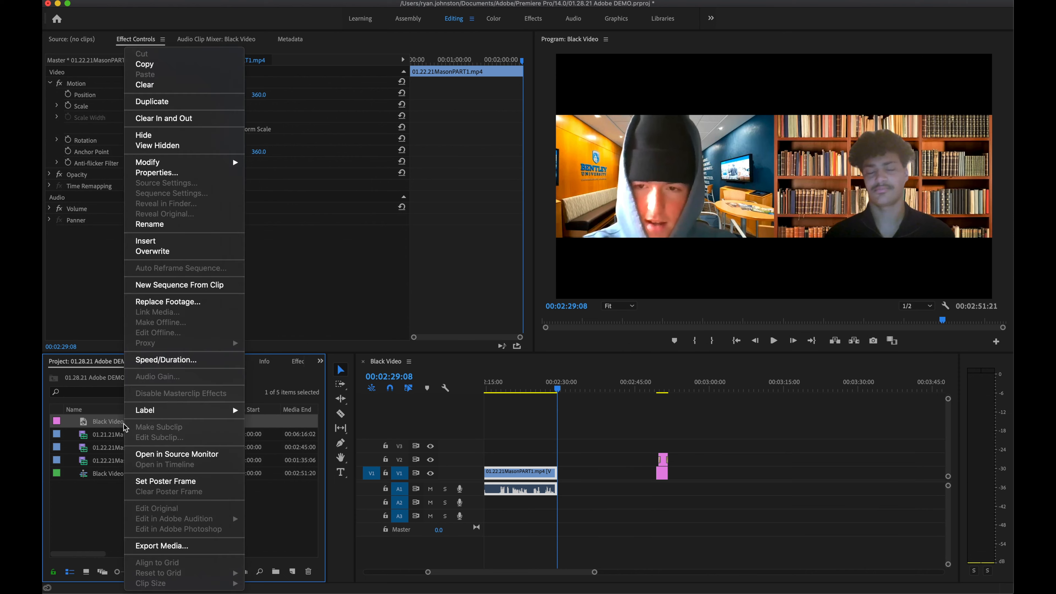
click(174, 240)
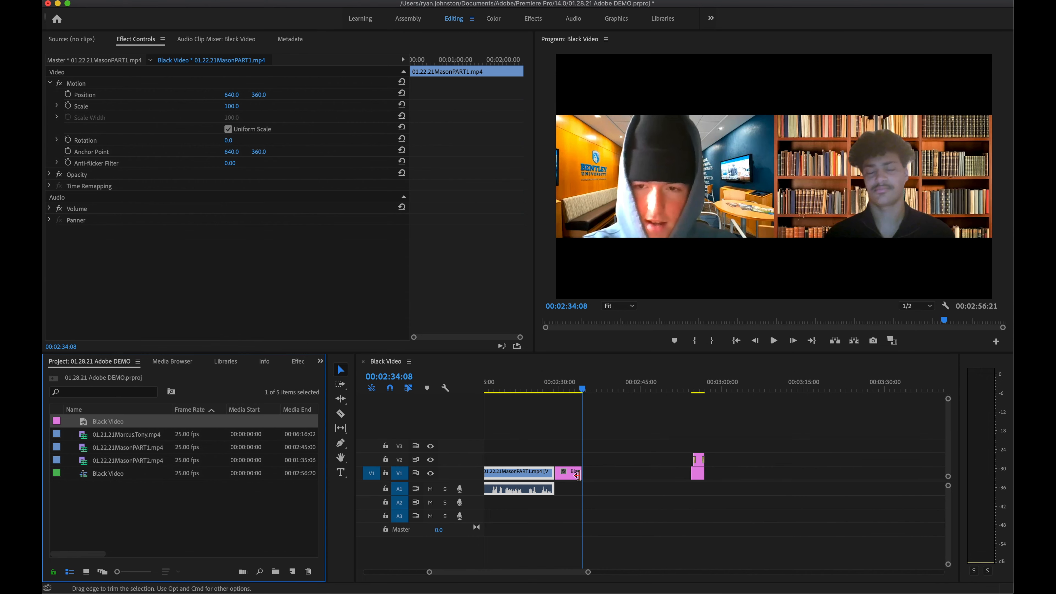
key(=)
drag(649, 389, 625, 390)
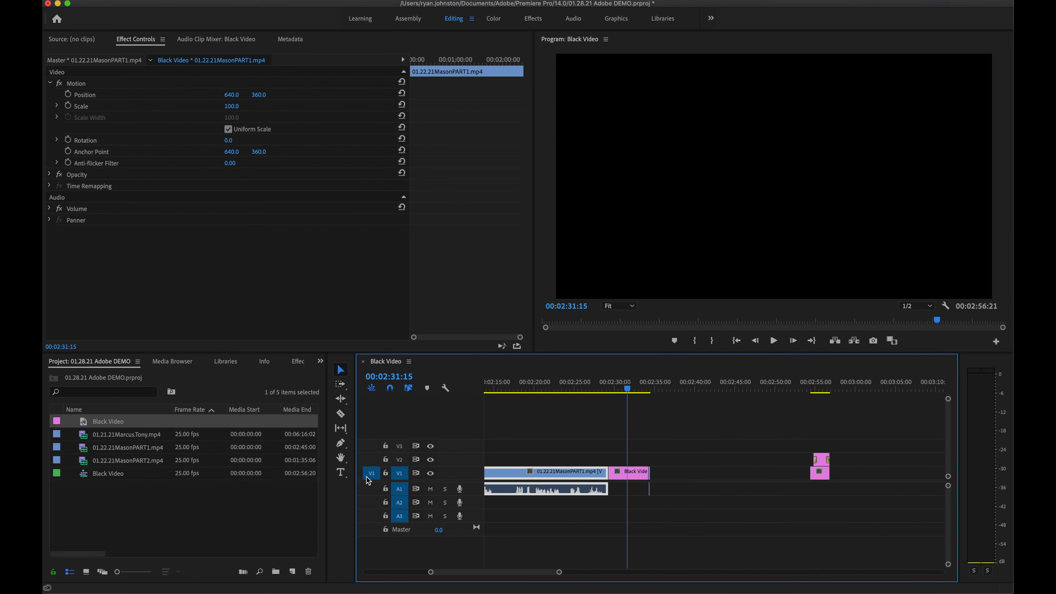
Step: Draw a text box over the black frame and type the title 'name'
click(341, 474)
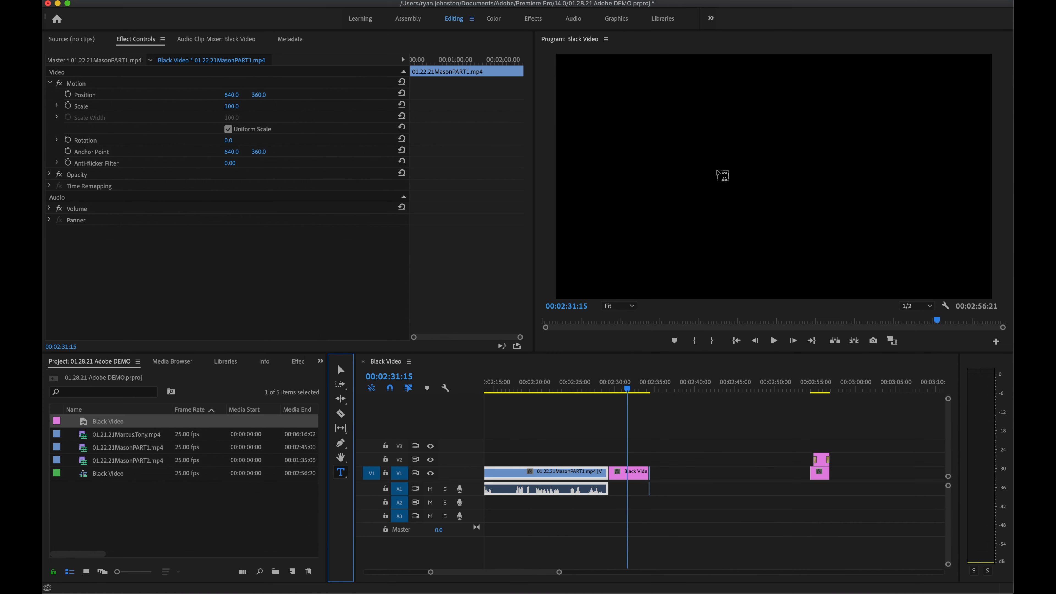
drag(631, 127, 920, 221)
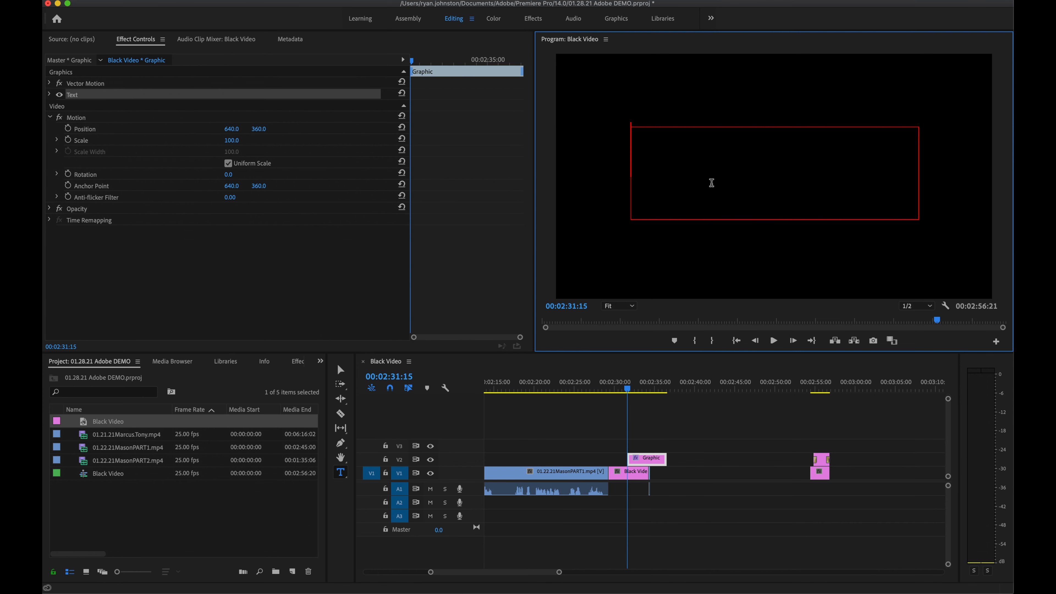
text(name)
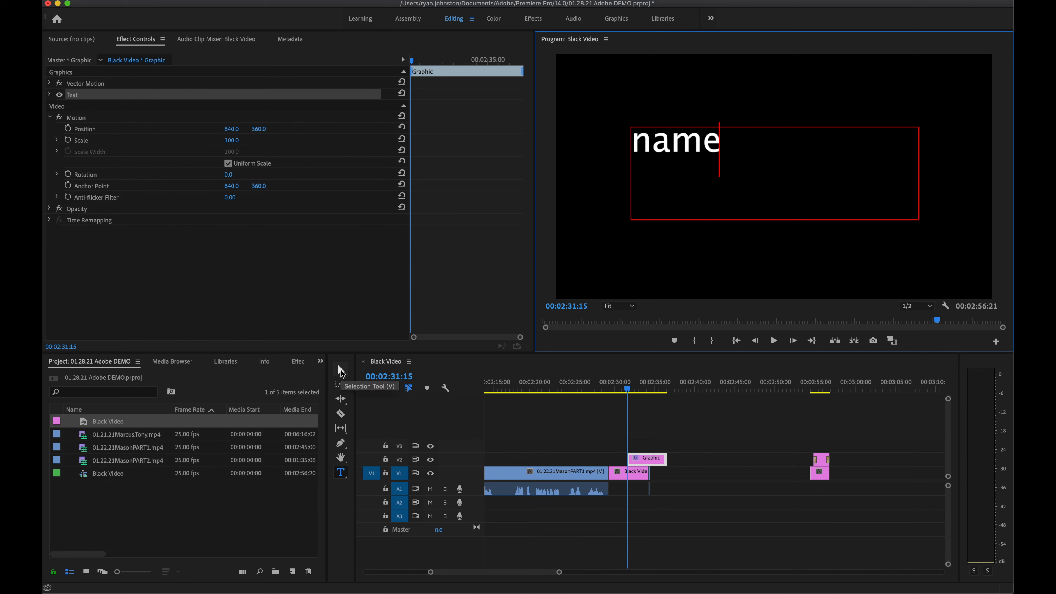
click(342, 372)
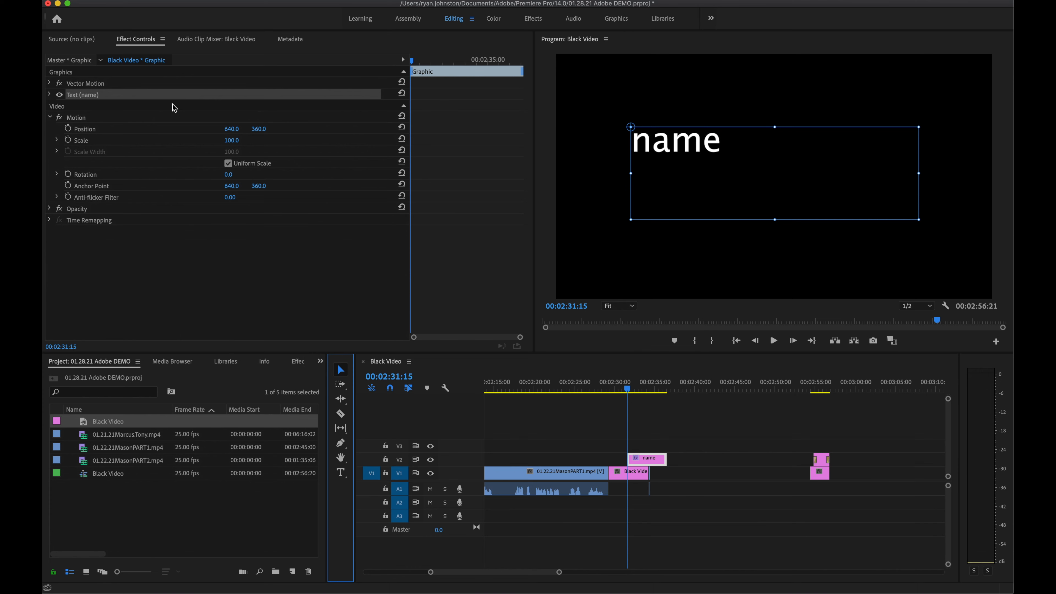
Step: Reset the 'name' title to centre, set Avenir Next Regular, centre-align it, and raise size from 100 to 117
click(50, 95)
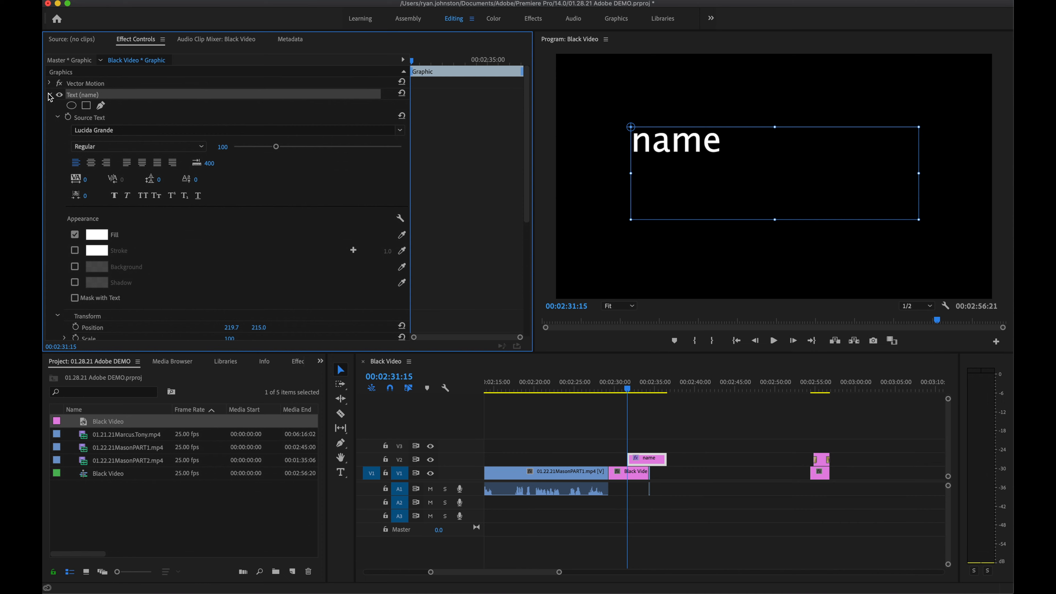
click(402, 93)
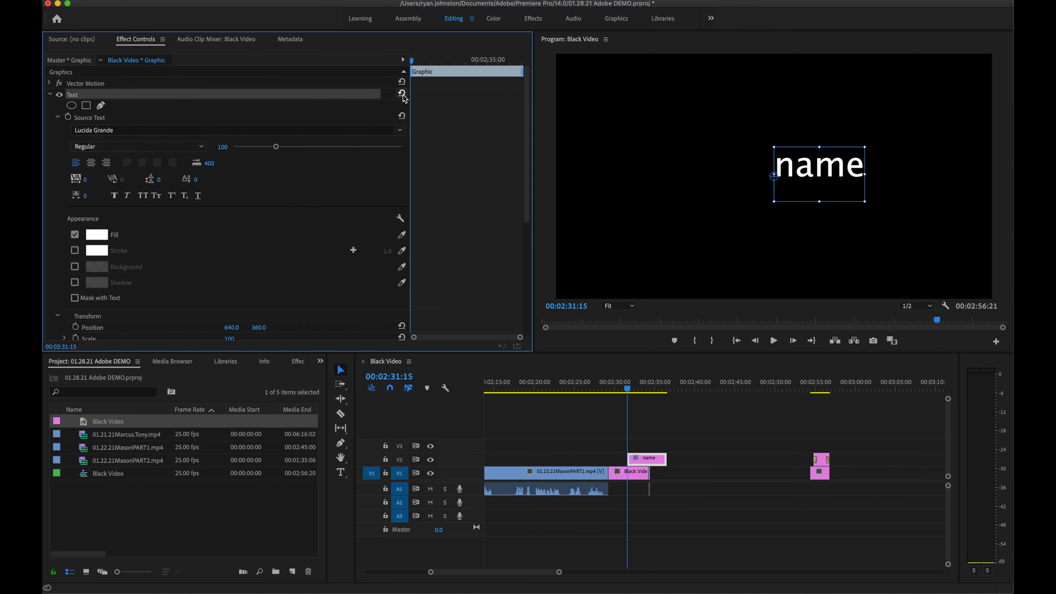
click(290, 130)
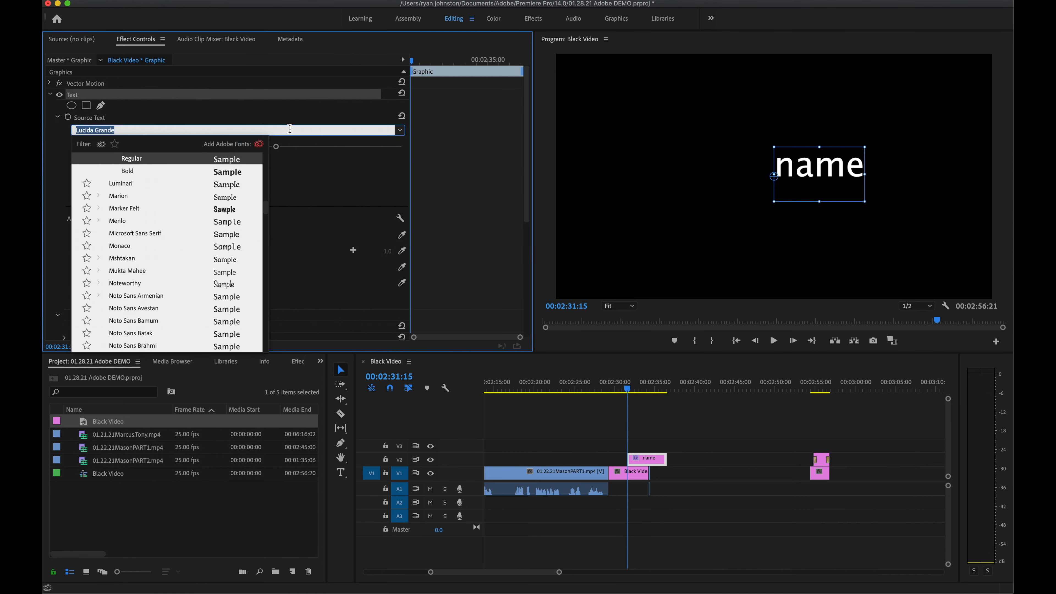
text(a)
text(venir next regu)
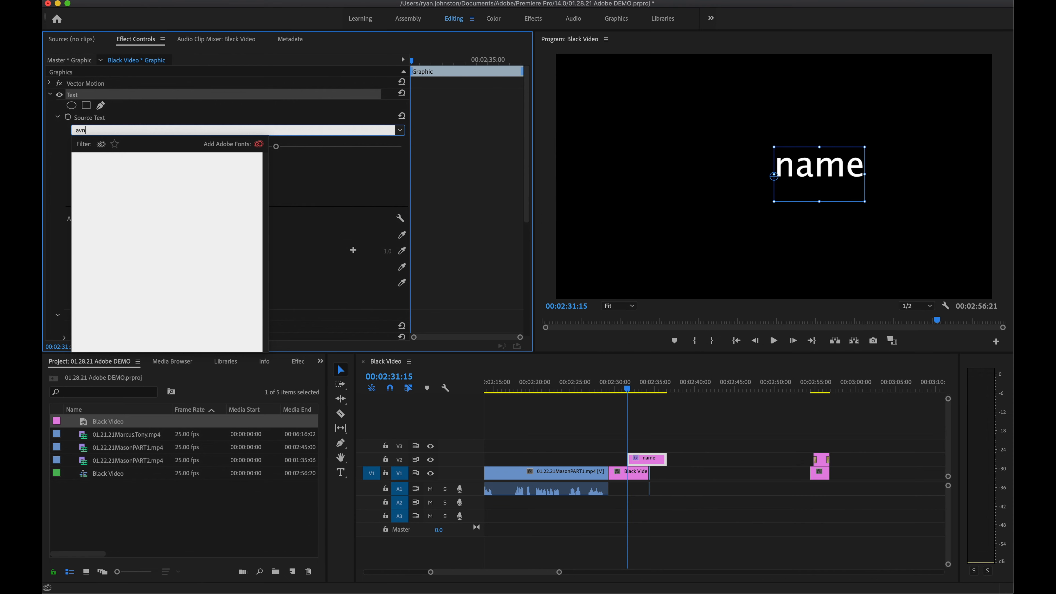
click(214, 159)
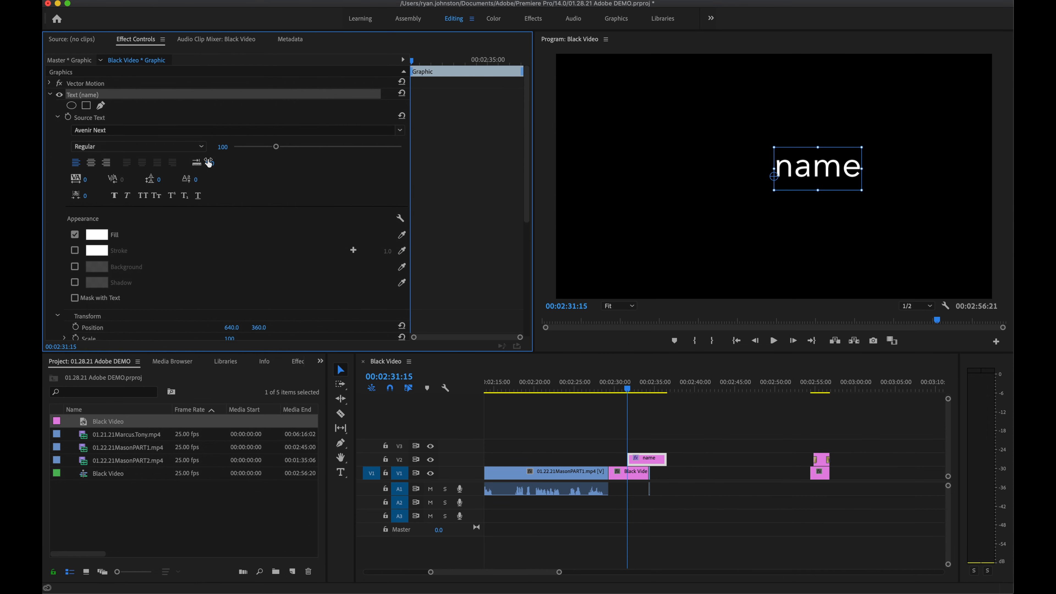
click(91, 163)
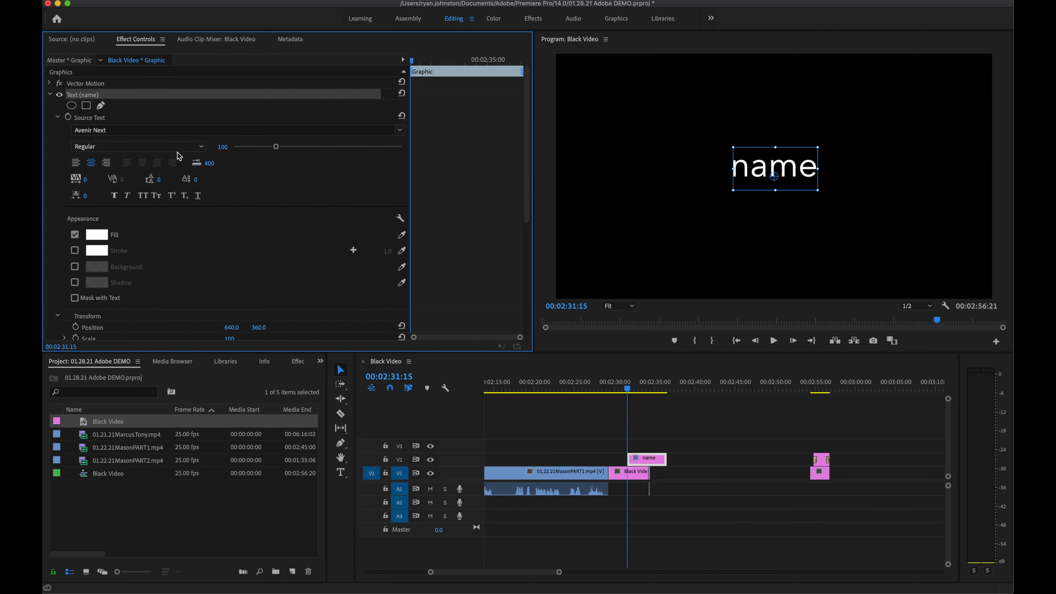
drag(275, 147, 283, 148)
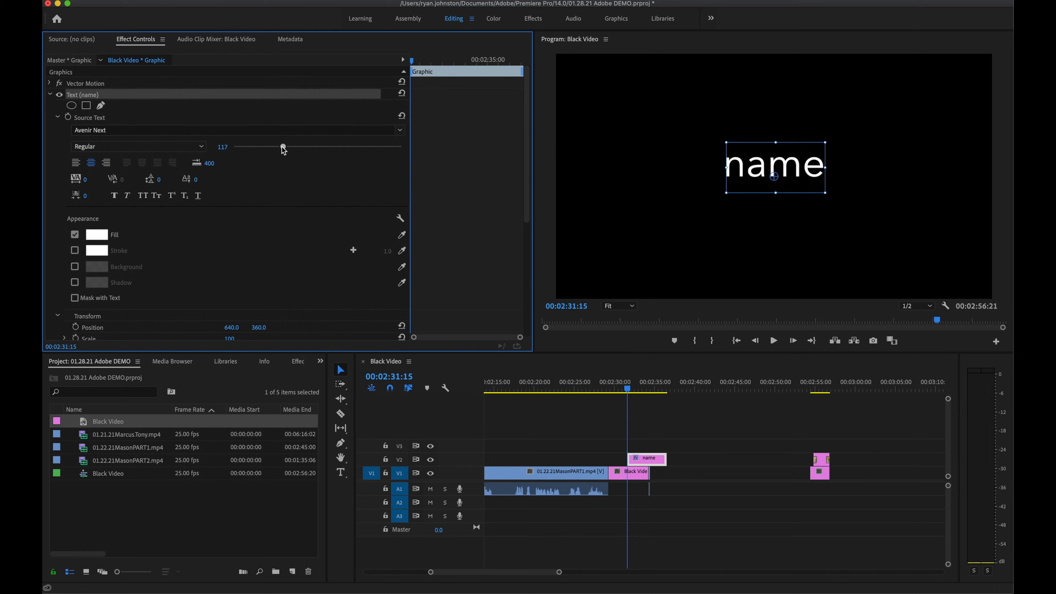
scroll(283, 169, down, 5)
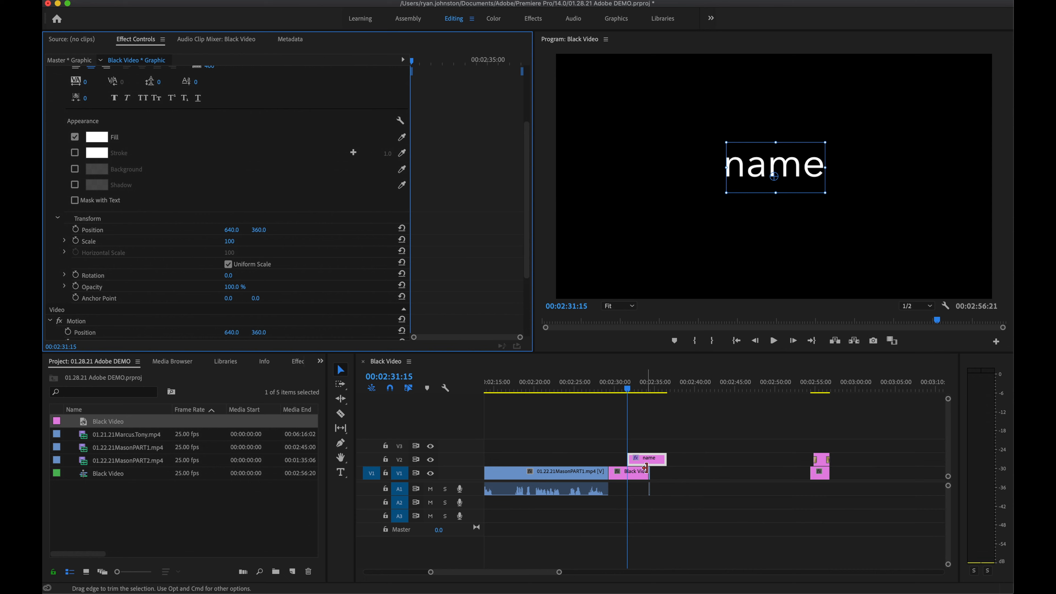
Step: Slide the 'name' title to start with the black clip and apply a Film Dissolve to it
click(654, 462)
drag(652, 463, 632, 459)
scroll(643, 462, up, 3)
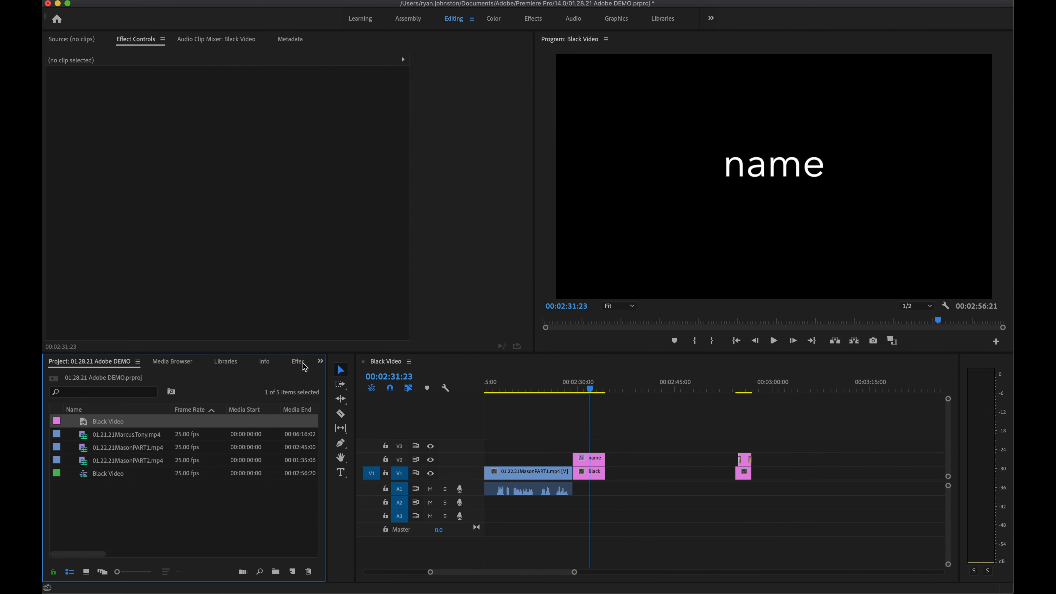
click(303, 364)
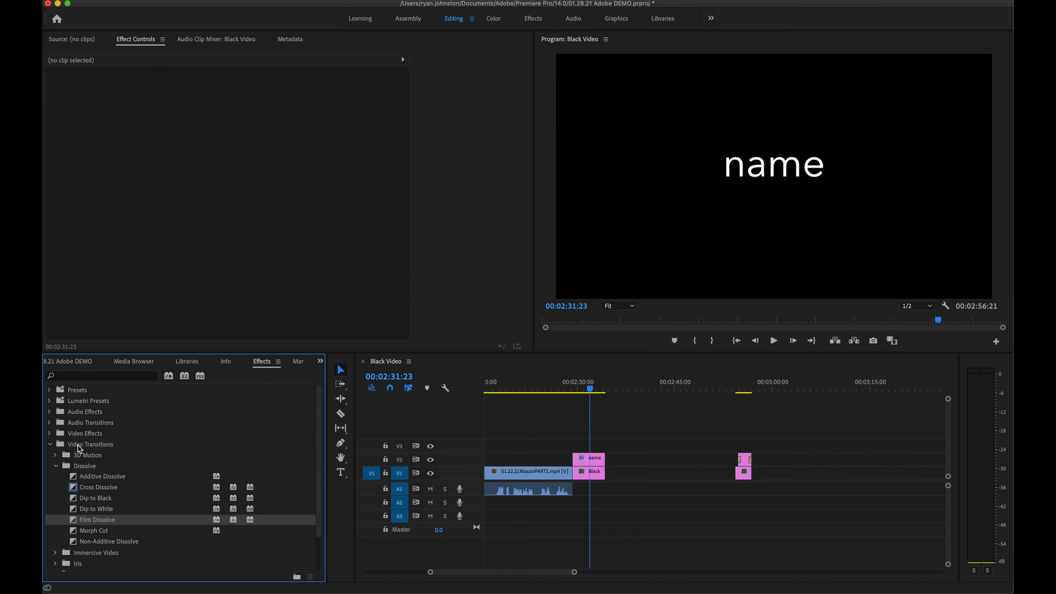
mouse_move(93, 520)
mouse_down()
mouse_move(299, 520)
mouse_move(477, 498)
mouse_move(579, 463)
mouse_up()
drag(109, 522, 604, 458)
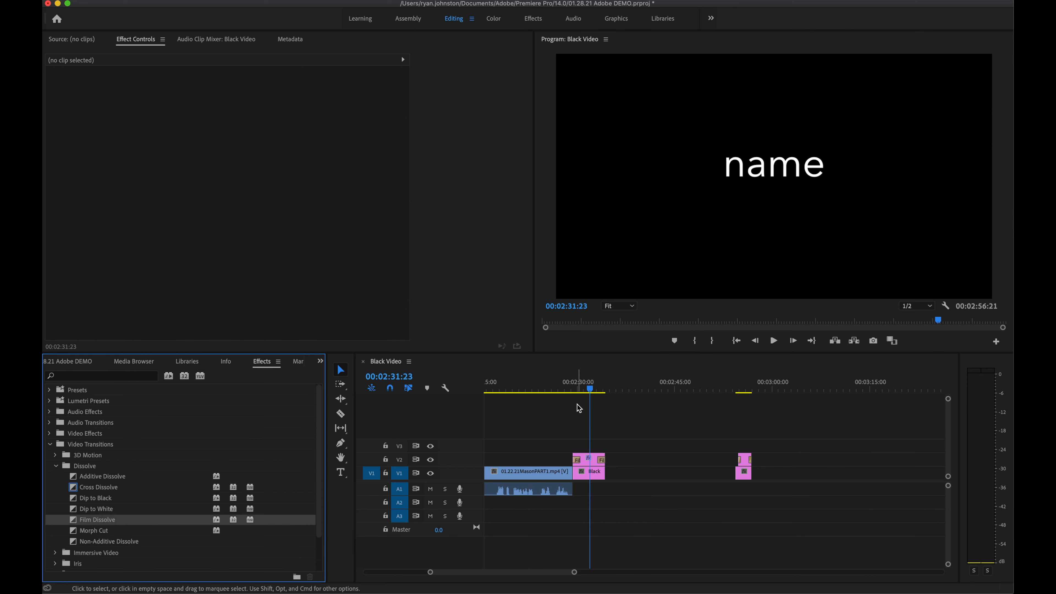
Step: Preview the title transition and trim the black clip to two seconds, ending near 00:02:31:08
click(561, 388)
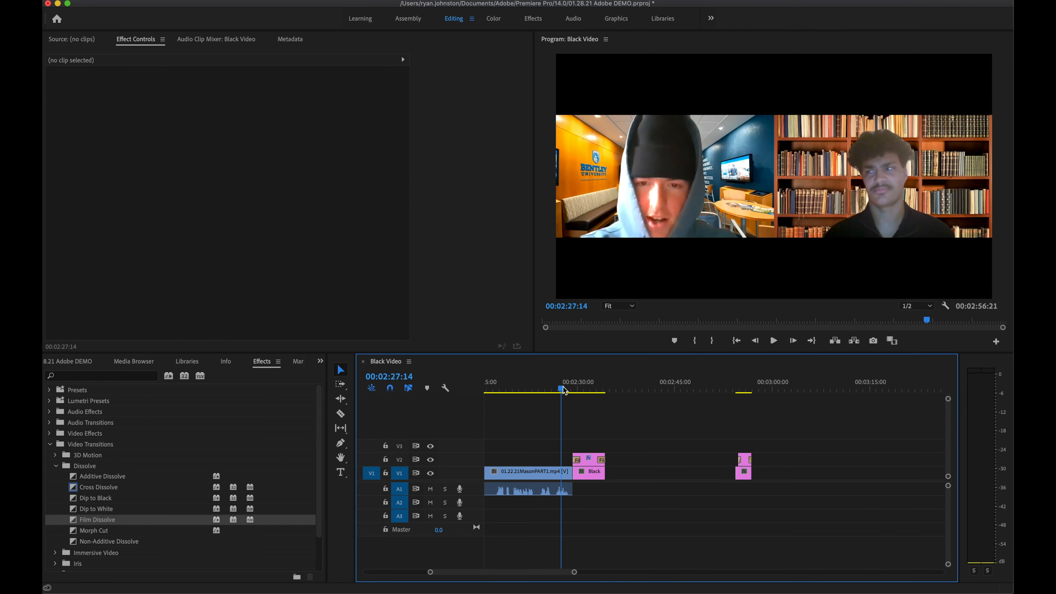
key(space)
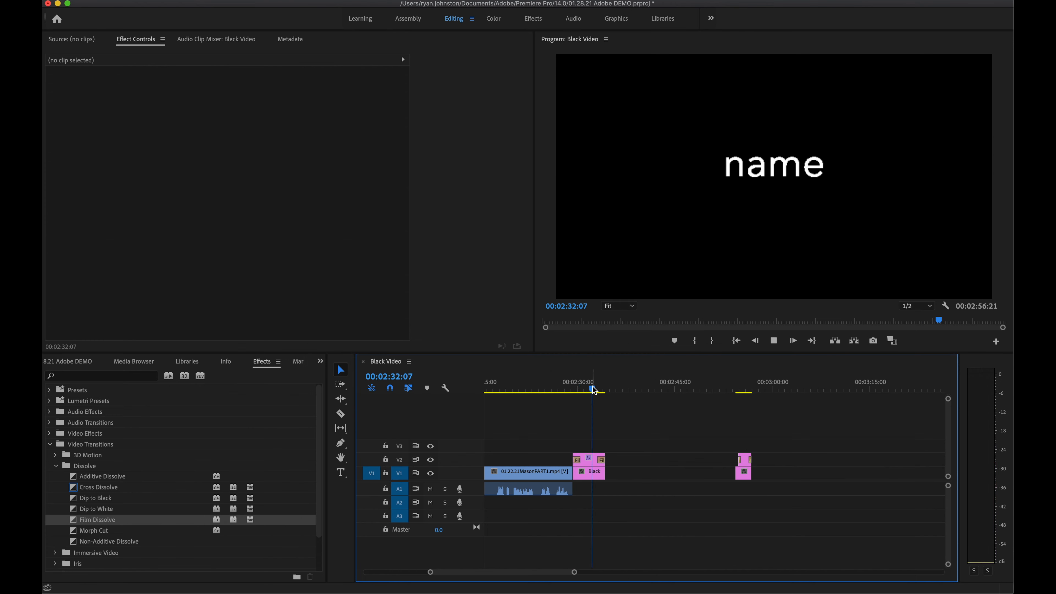
key(space)
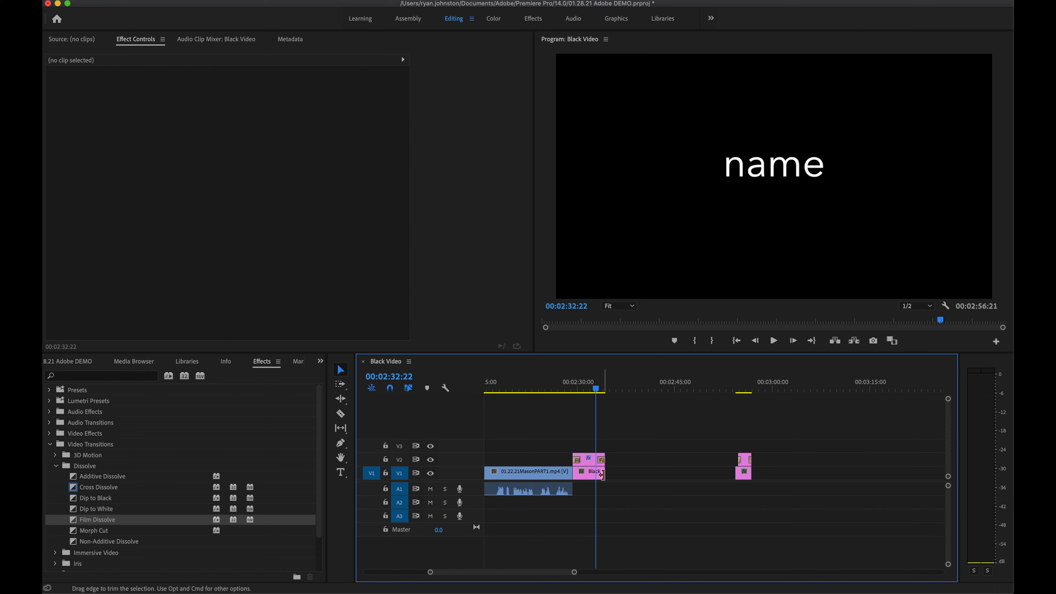
drag(599, 475, 581, 466)
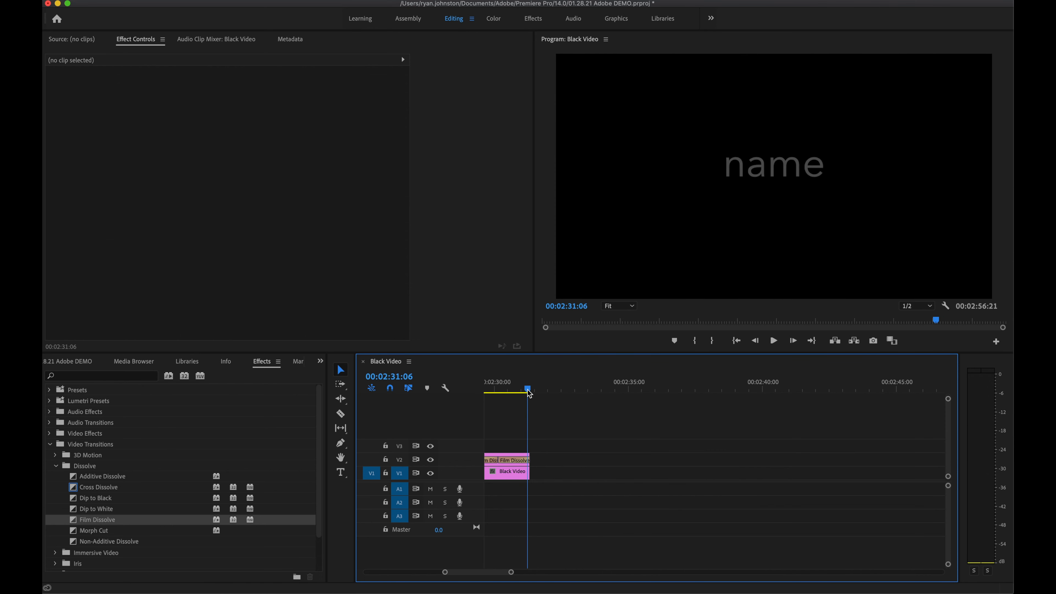
mouse_move(528, 393)
mouse_down()
mouse_move(517, 391)
mouse_move(534, 393)
mouse_up()
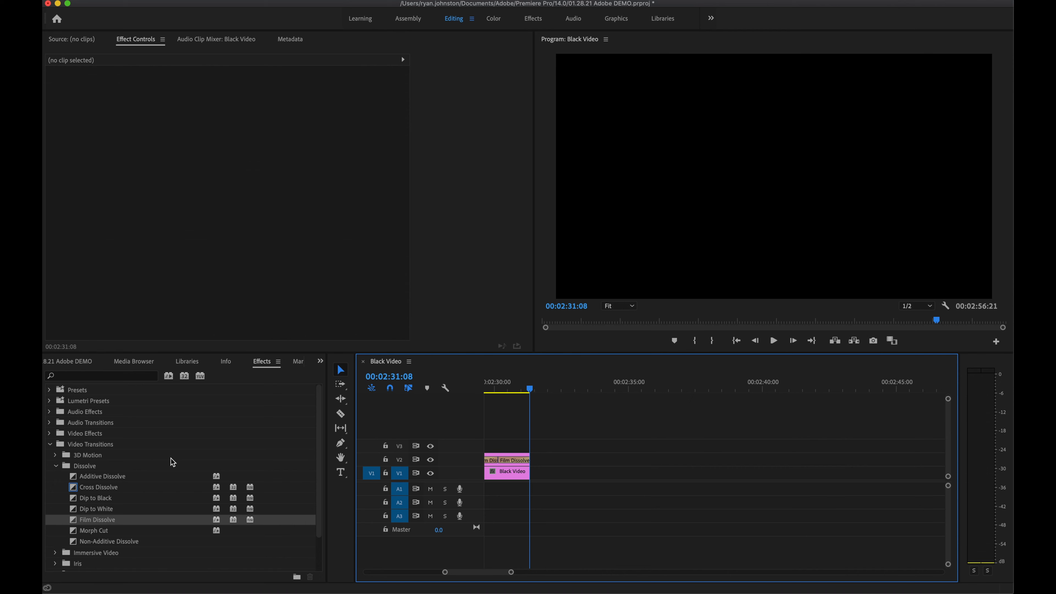
Step: Insert 01.22.21MasonPART2.mp4 at the playhead after the 'name' title
click(82, 362)
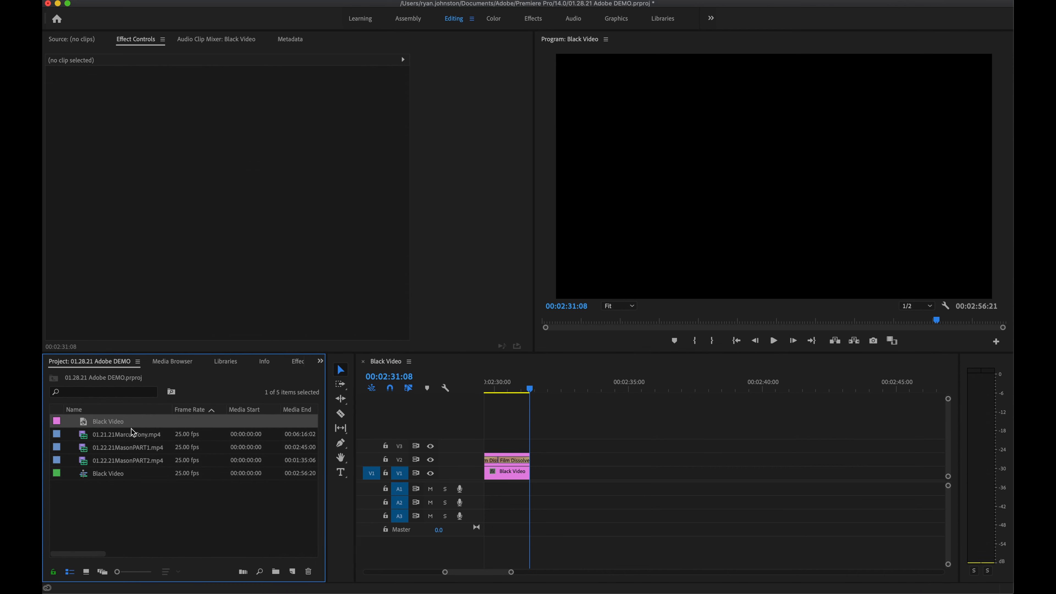
click(133, 460)
right_click(133, 461)
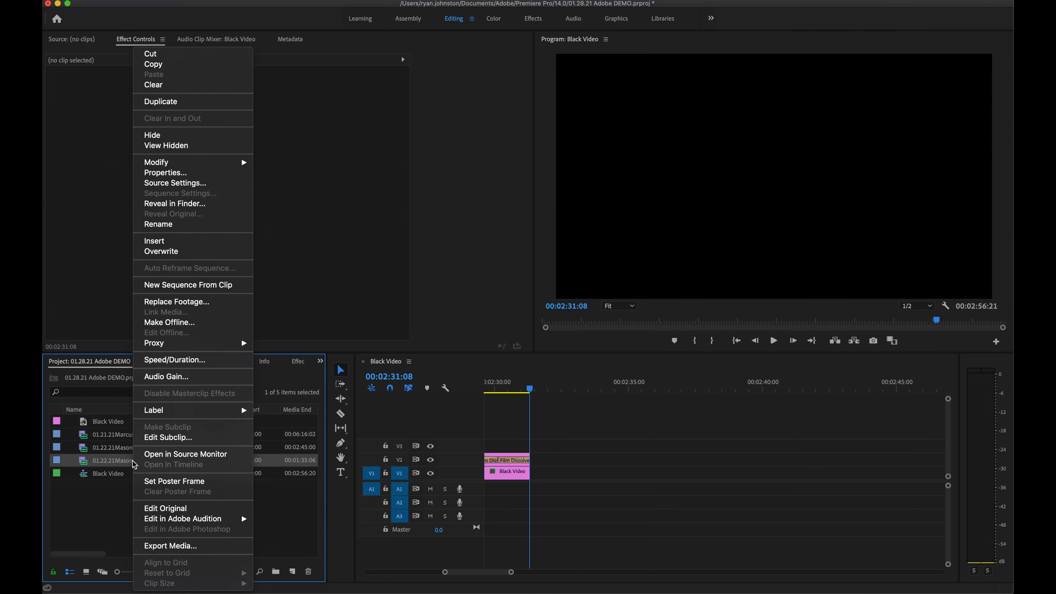
click(158, 242)
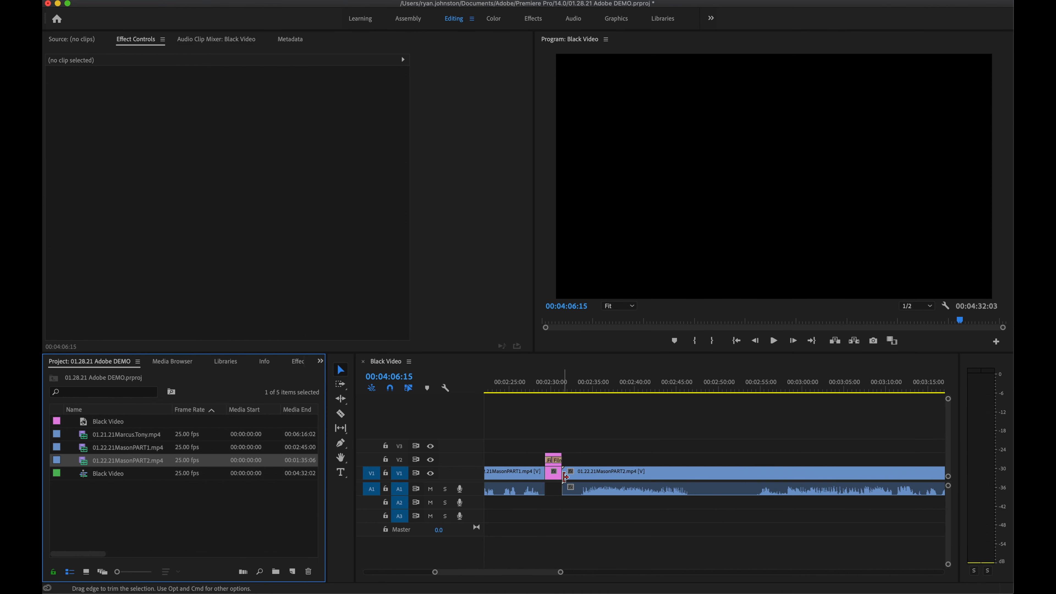
Step: Trim MasonPART2's start, then play its ending near 03:42 and select its end for trimming
click(565, 477)
drag(564, 476, 582, 477)
key(minus)
key(minus)
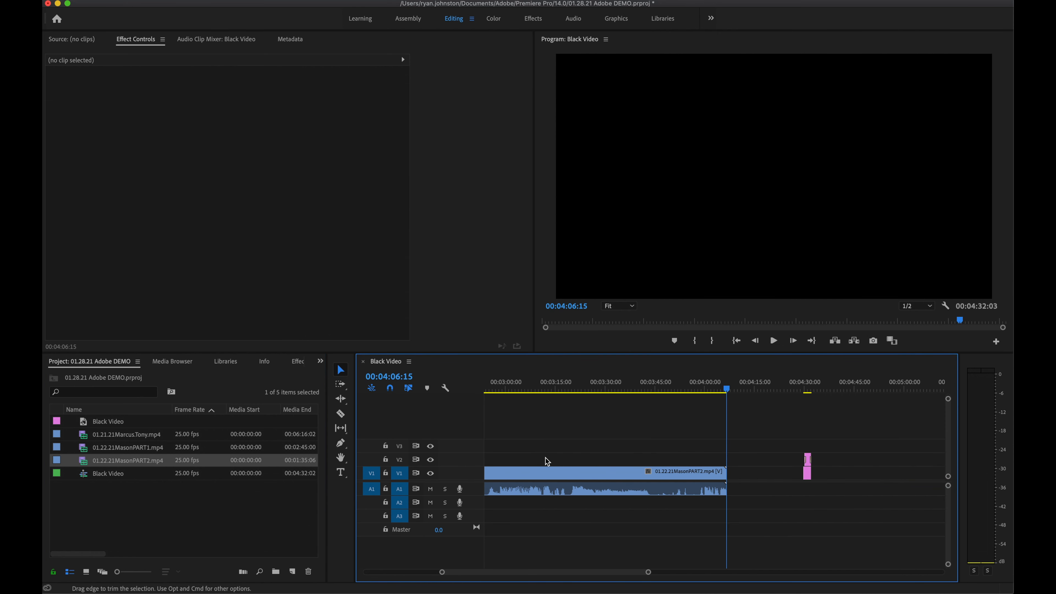
click(647, 395)
key(space)
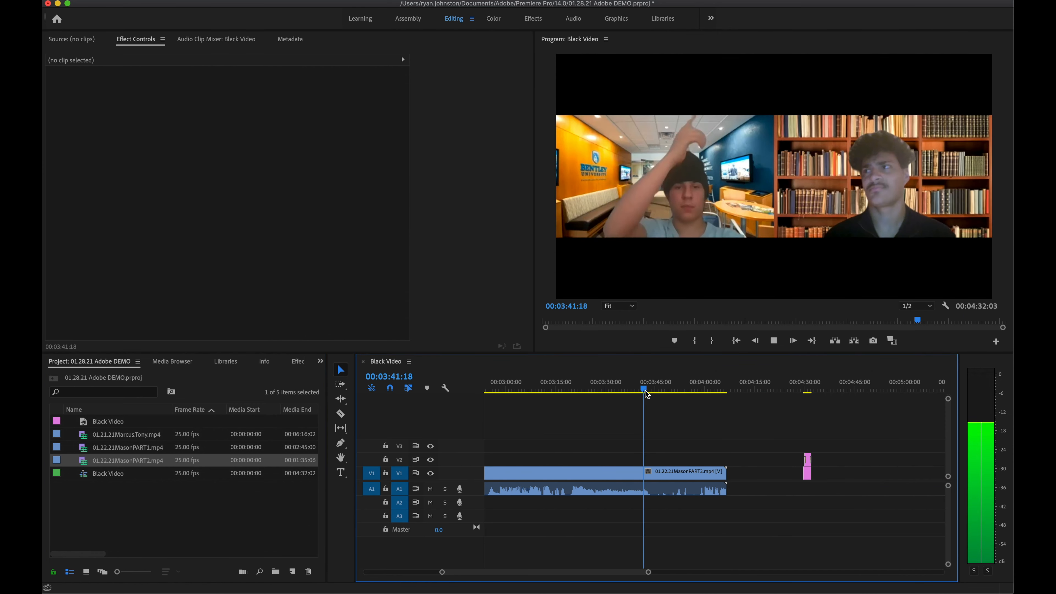
click(724, 473)
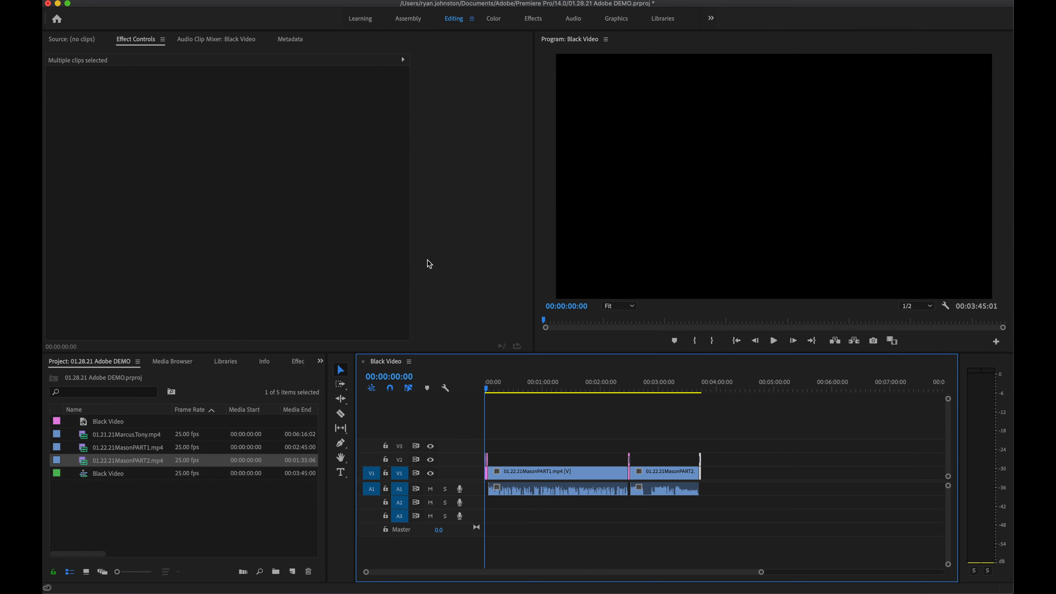
Step: Open Export Media settings and choose the H.264 YouTube 720p HD preset (1280x720 Black Video.mp4)
click(138, 2)
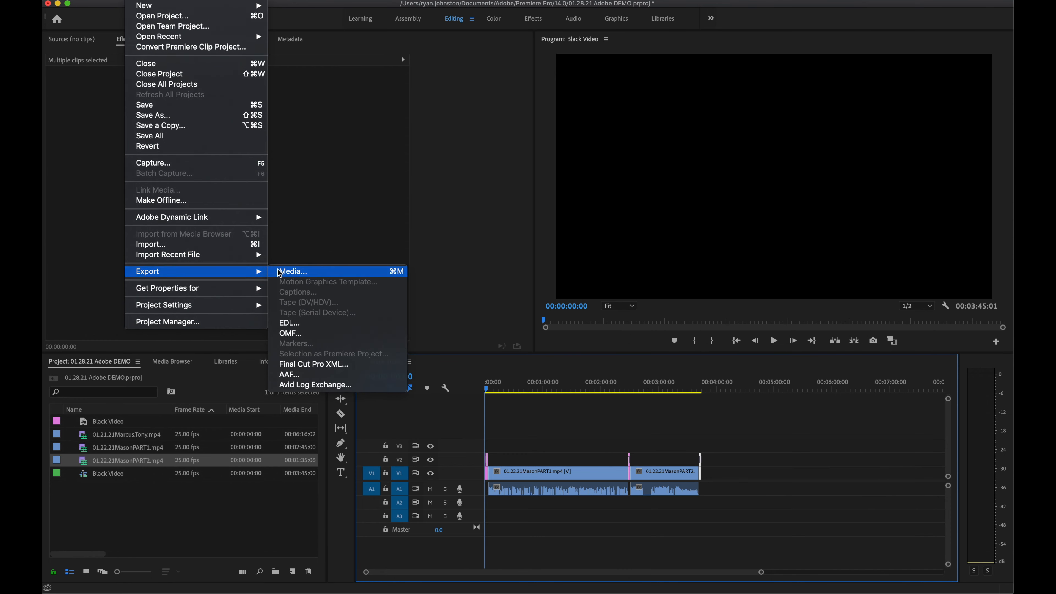
click(278, 270)
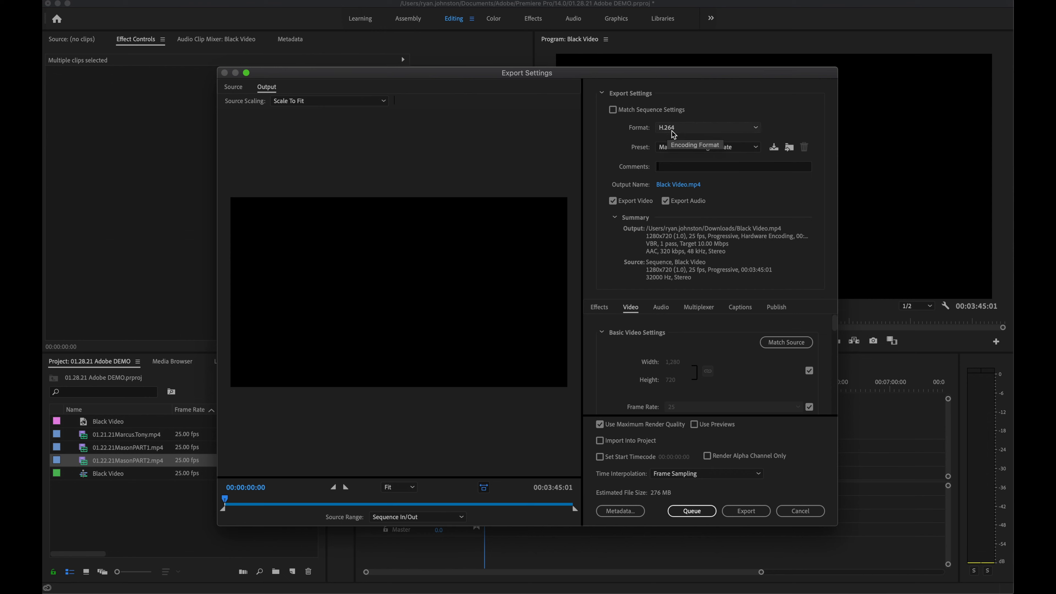
click(707, 147)
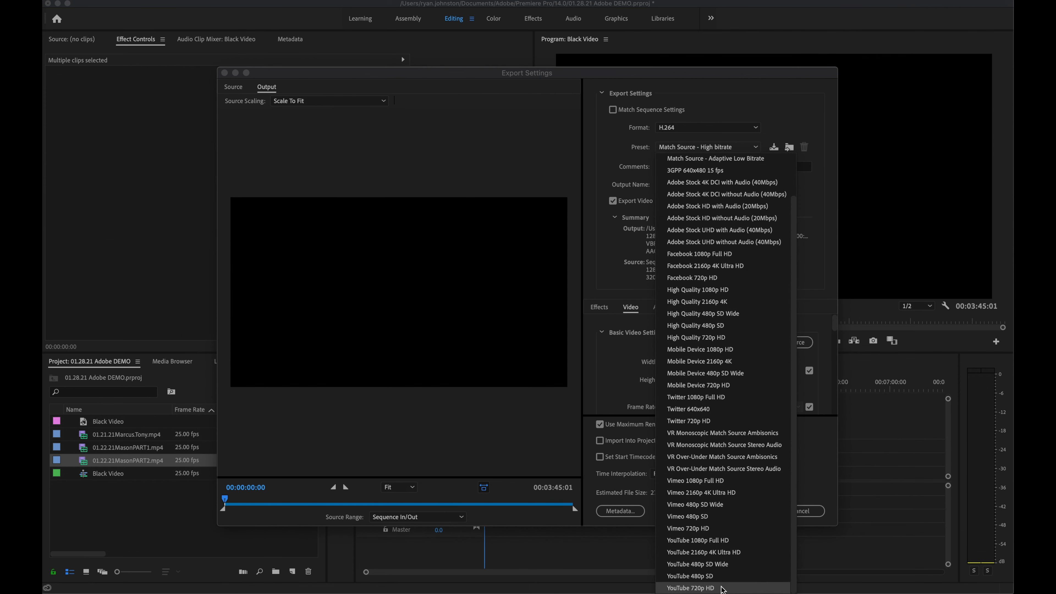
click(723, 587)
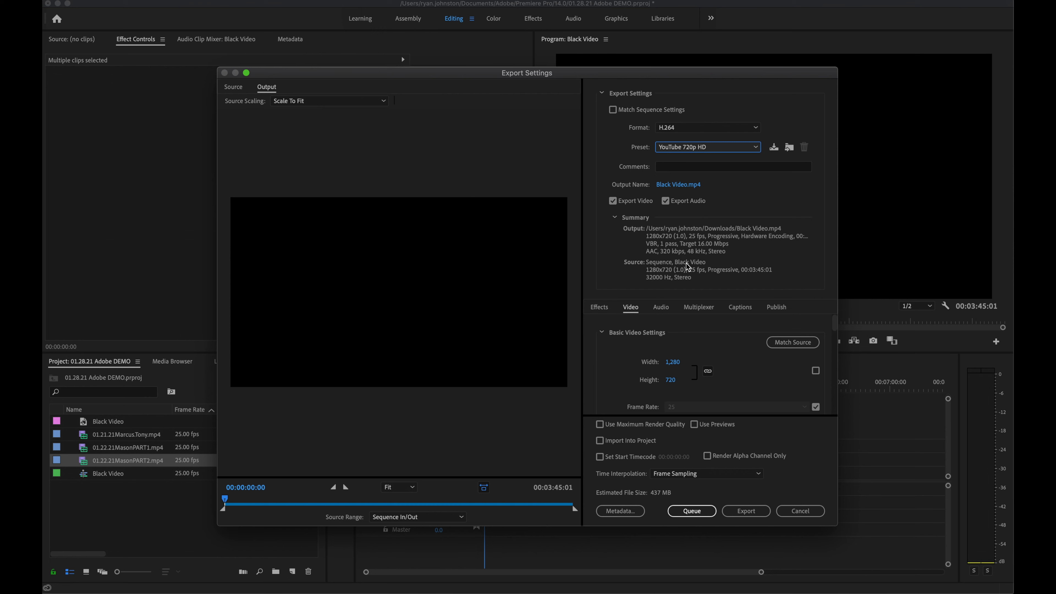
scroll(617, 355, down, 1)
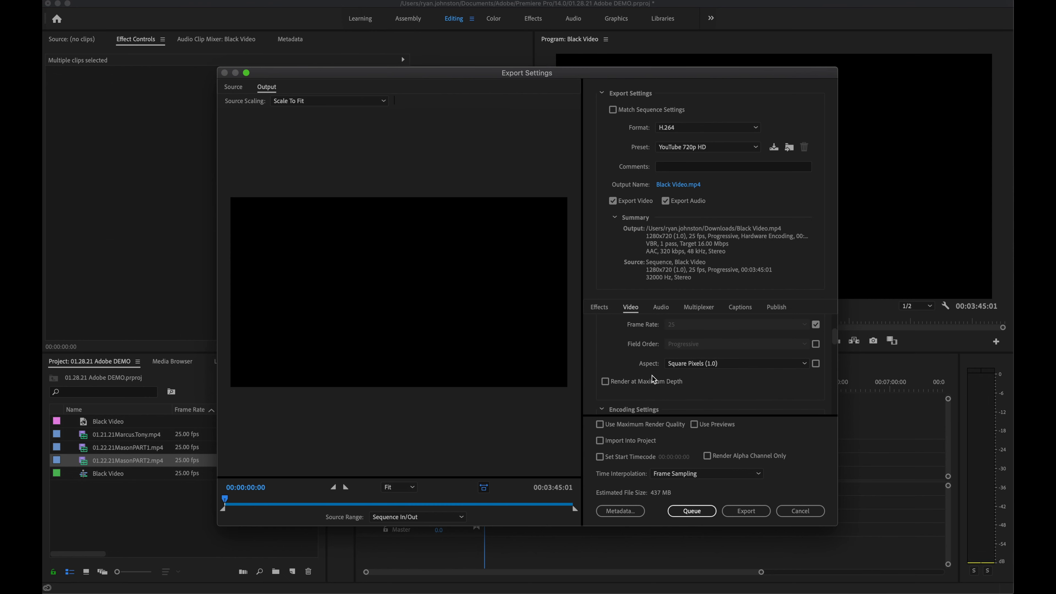
Step: Enable Render at Maximum Depth, keep hardware encoding, and review the H.264 level options
click(605, 382)
scroll(650, 389, down, 2)
scroll(649, 389, down, 3)
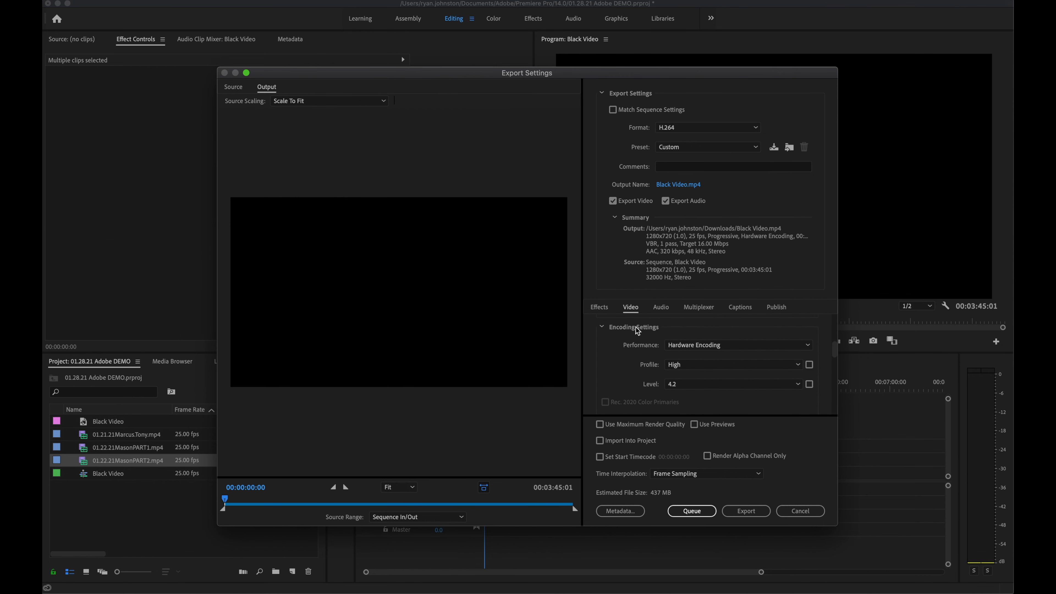
click(686, 346)
click(686, 347)
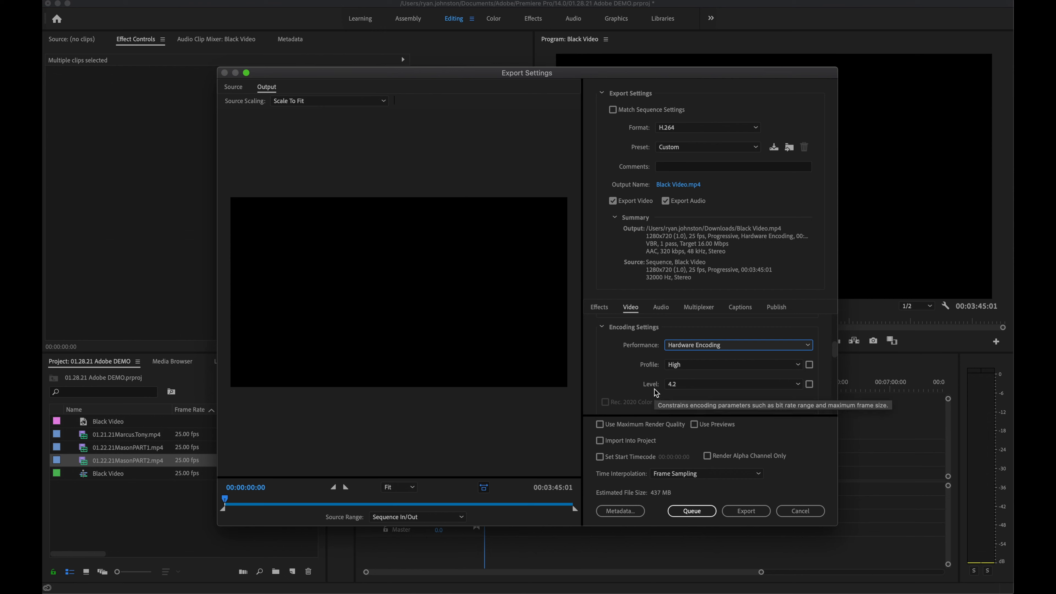
click(672, 388)
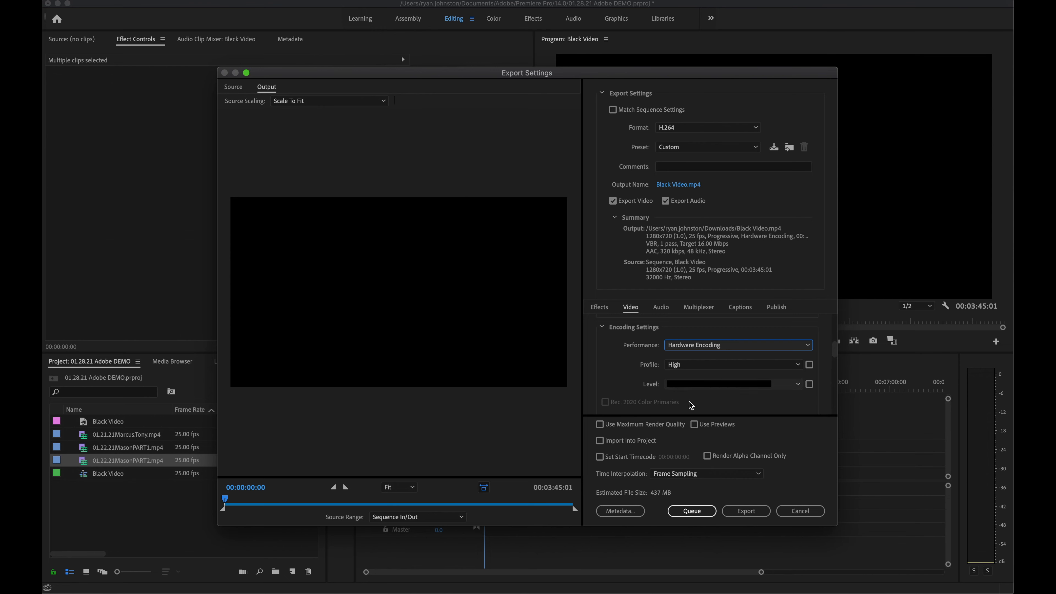
scroll(665, 383, down, 5)
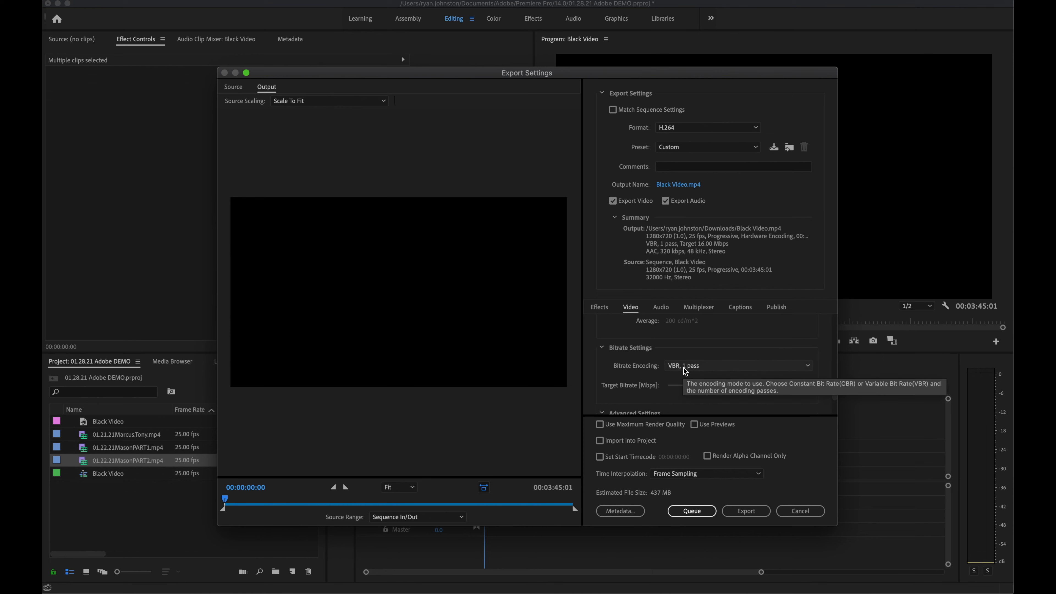
Step: Set VBR, 2 pass at 32 Mbps, enable Maximum Render Quality, and start the export
click(708, 366)
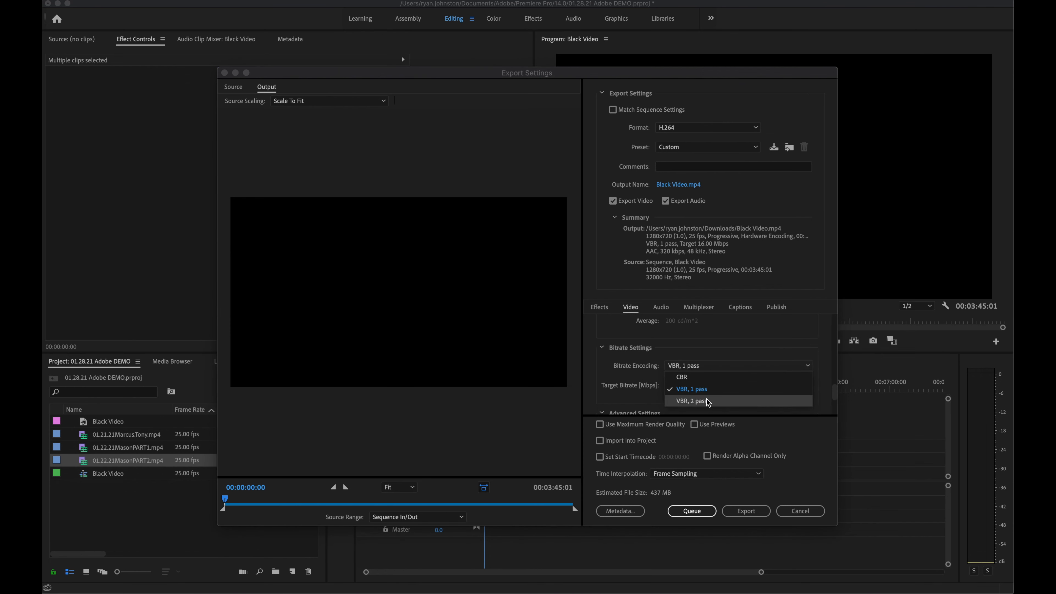
click(718, 400)
scroll(647, 377, down, 1)
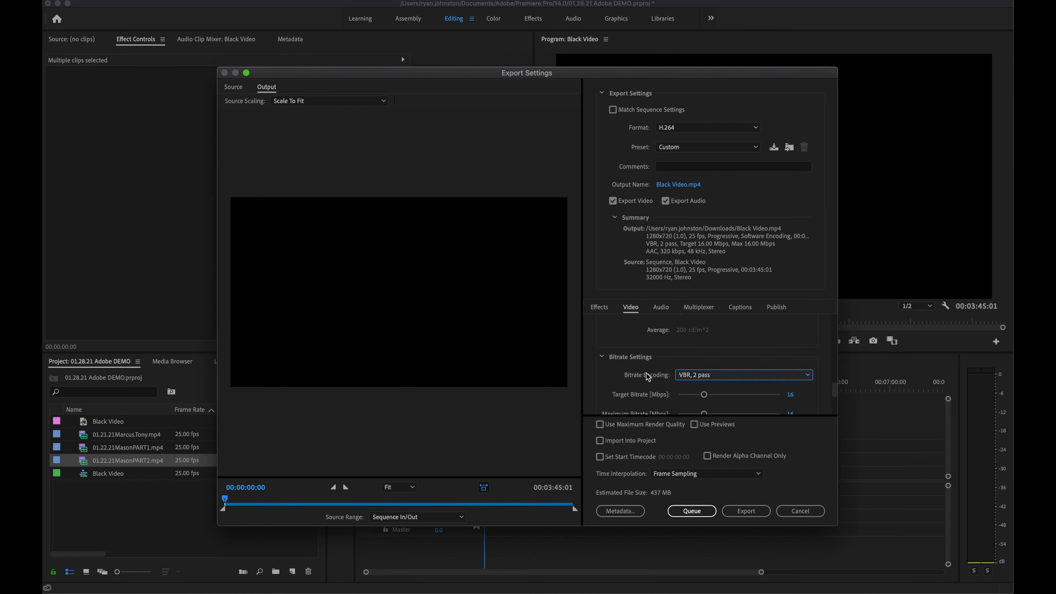
scroll(647, 376, down, 2)
mouse_move(704, 374)
mouse_down()
mouse_move(729, 375)
mouse_move(724, 368)
mouse_up()
scroll(723, 369, down, 3)
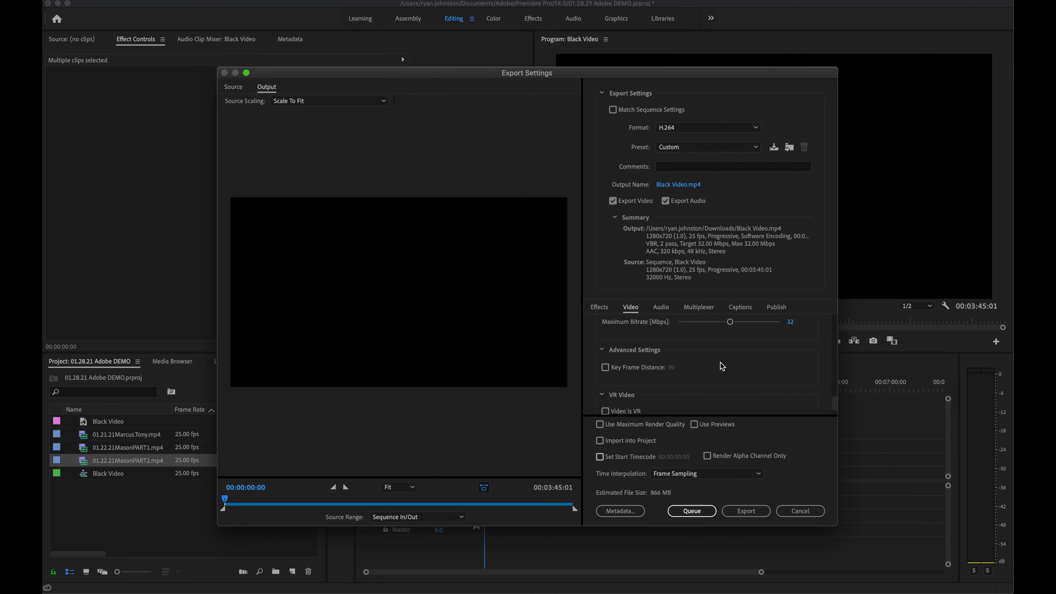
click(600, 425)
click(747, 512)
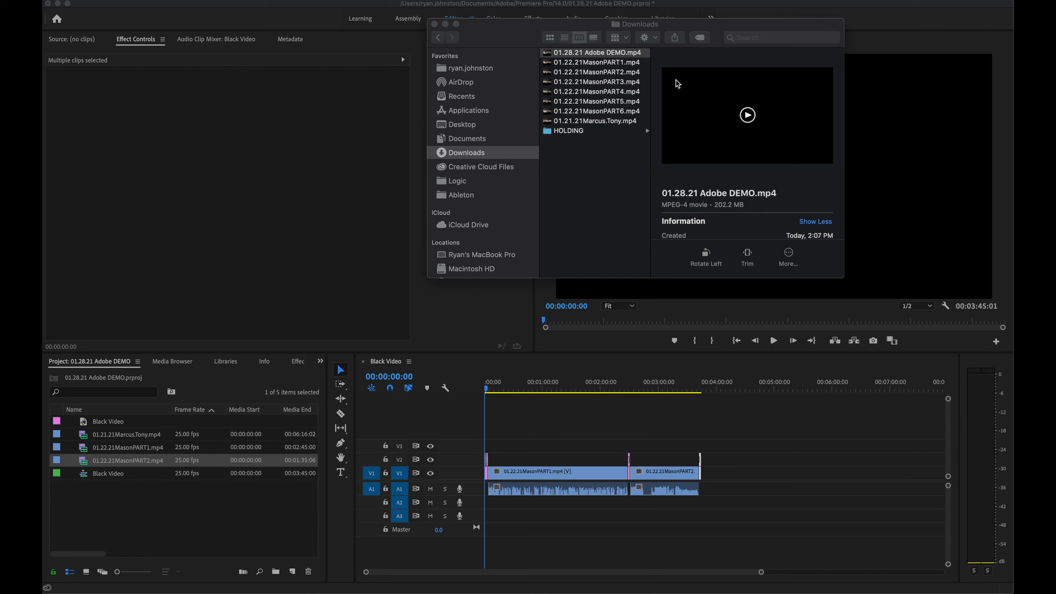
Step: Move the Downloads window and search it for the exported 01.28.21 Adobe DEMO.mp4
drag(747, 29, 684, 34)
click(683, 41)
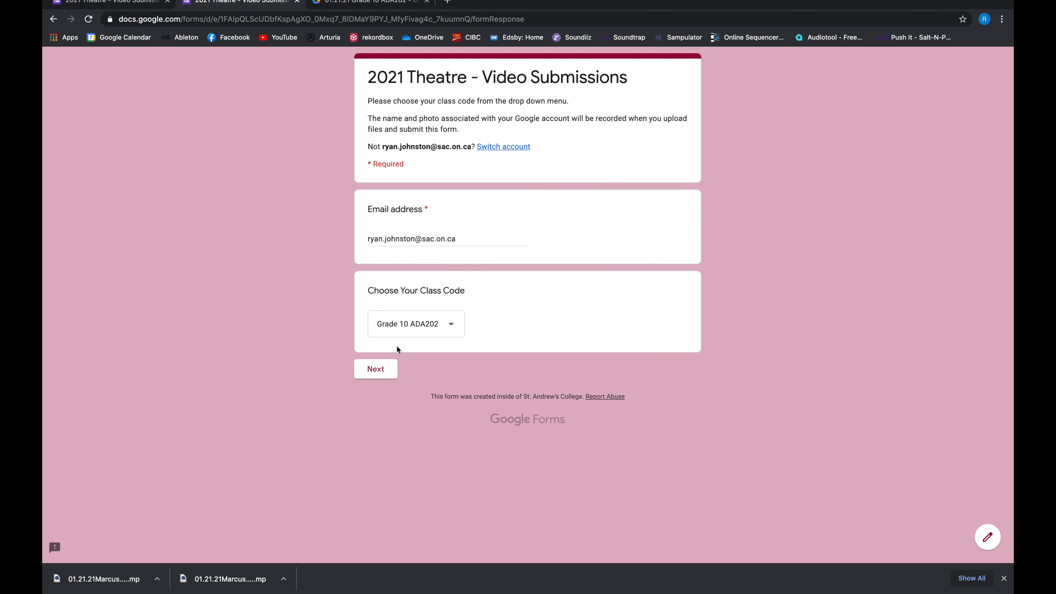
Step: Queue 01.28.21 Adobe DEMO.mp4 from Downloads in the Grade 10 ADA202 submission's file upload dialog
click(375, 370)
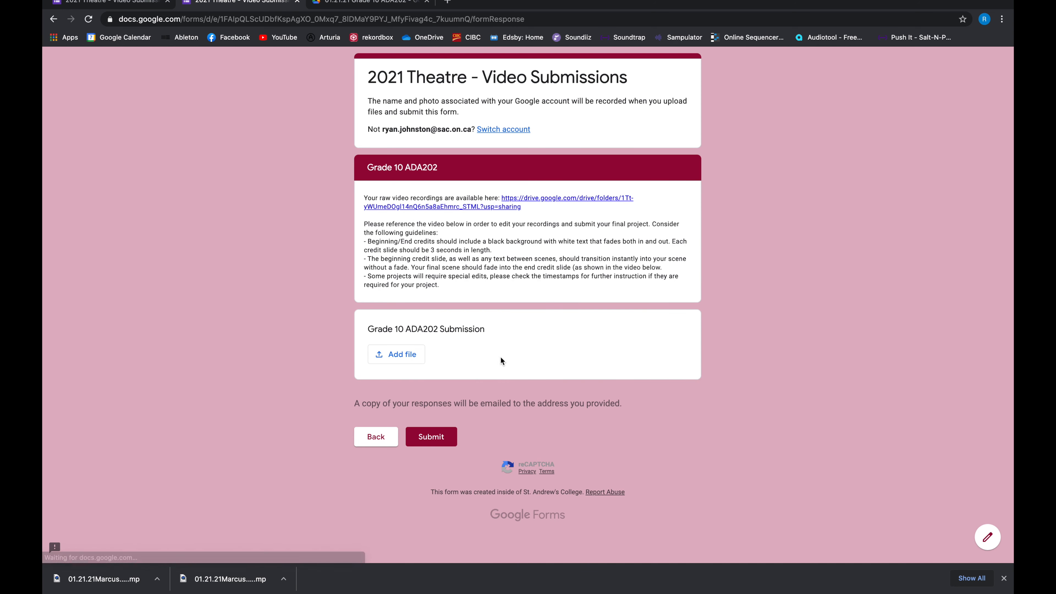
click(412, 359)
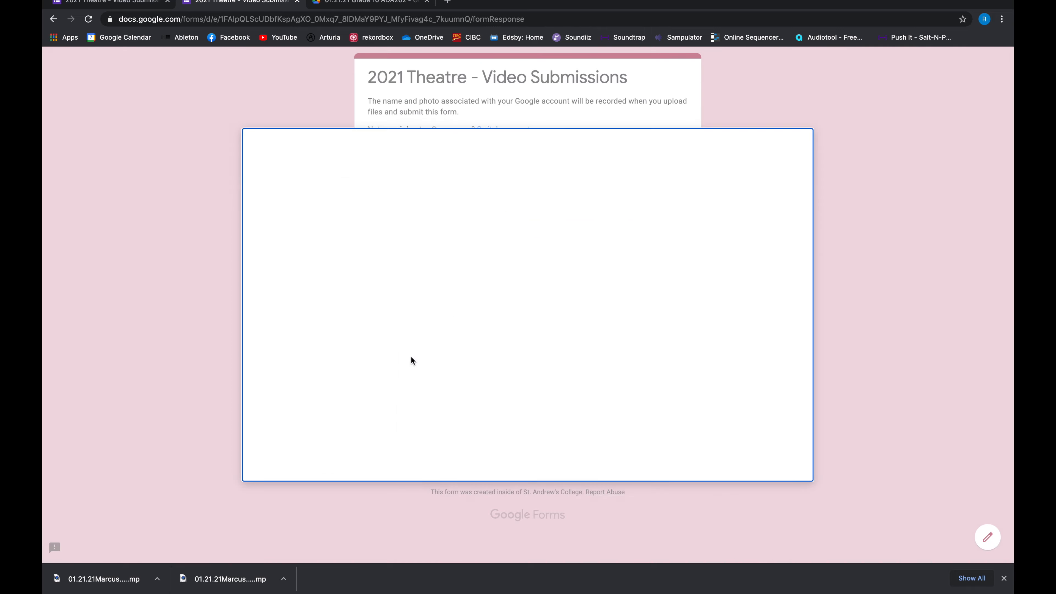
click(511, 320)
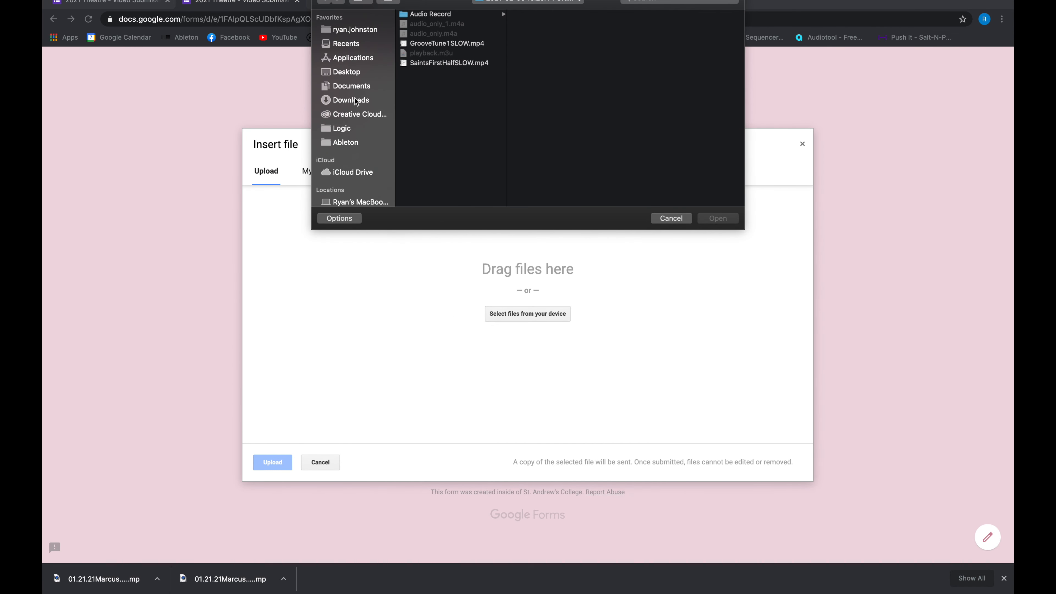
click(355, 99)
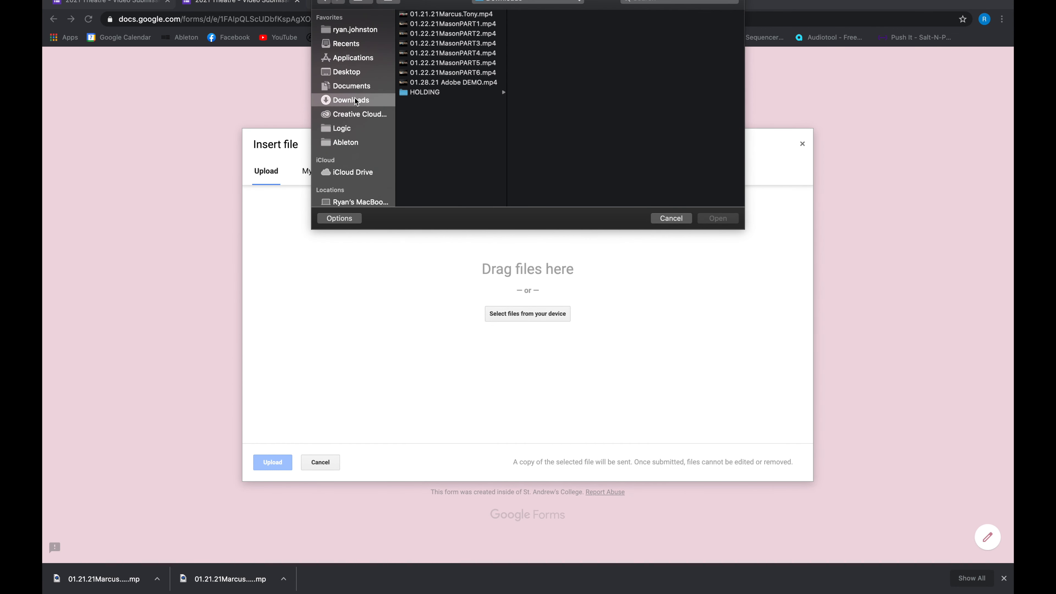
click(463, 82)
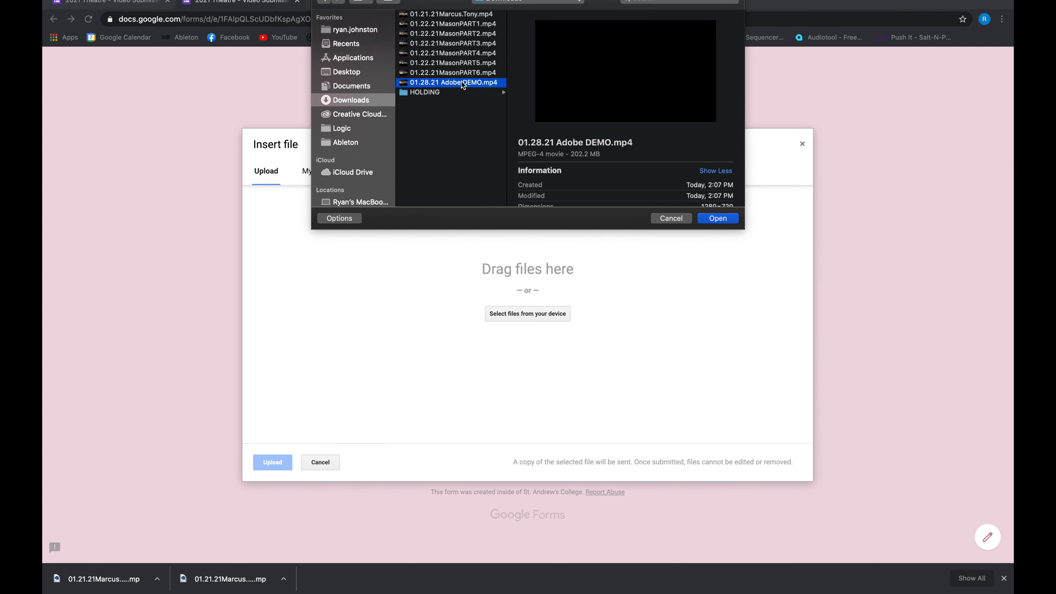
click(720, 219)
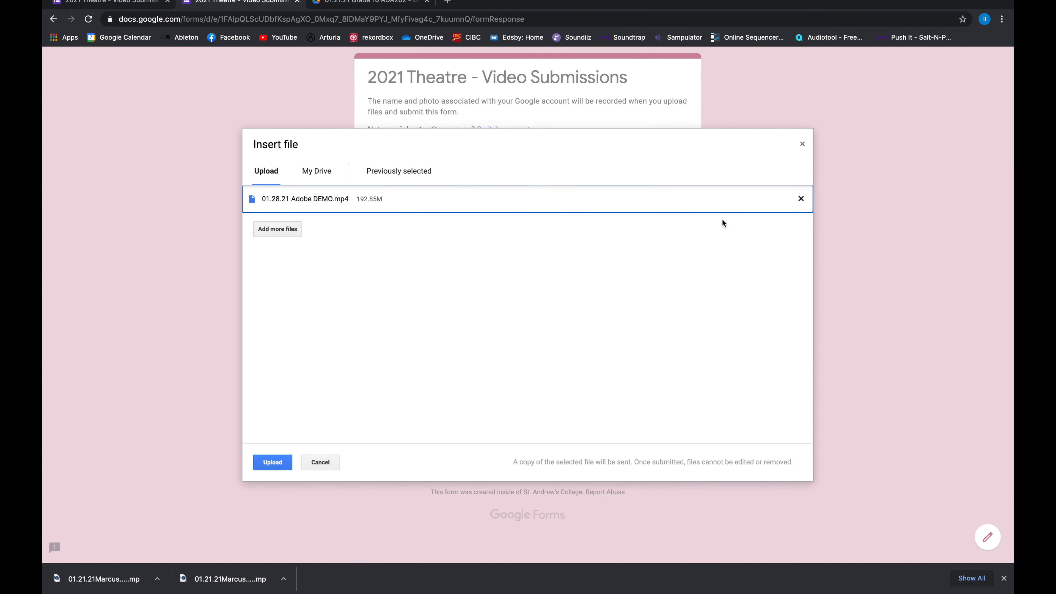
Step: Upload the 01.28.21 Adobe DEMO.mp4 video, submit the response, and enter the e-mail address on a new response
click(273, 463)
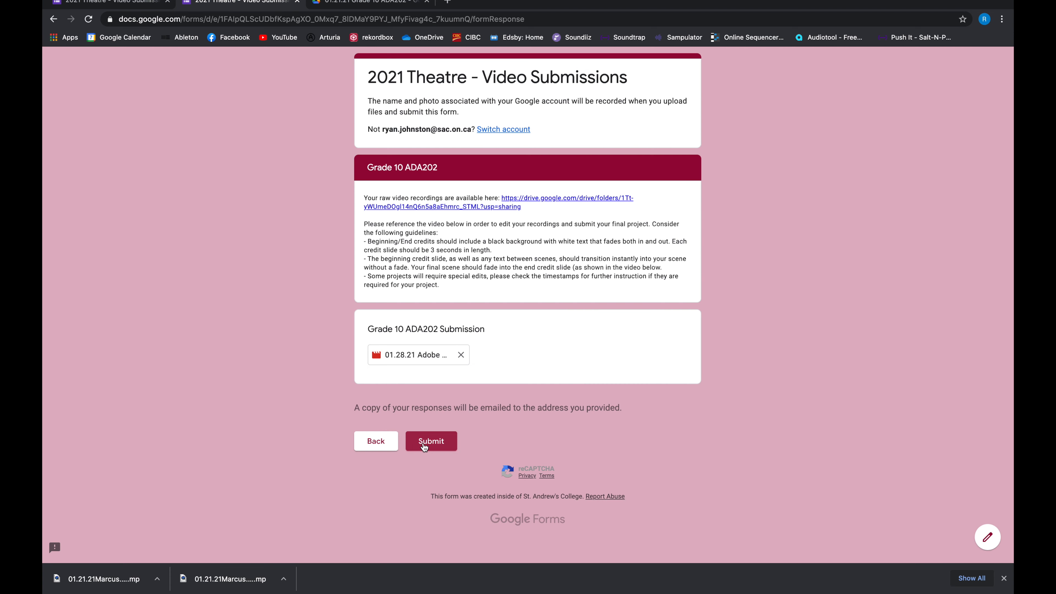
click(424, 445)
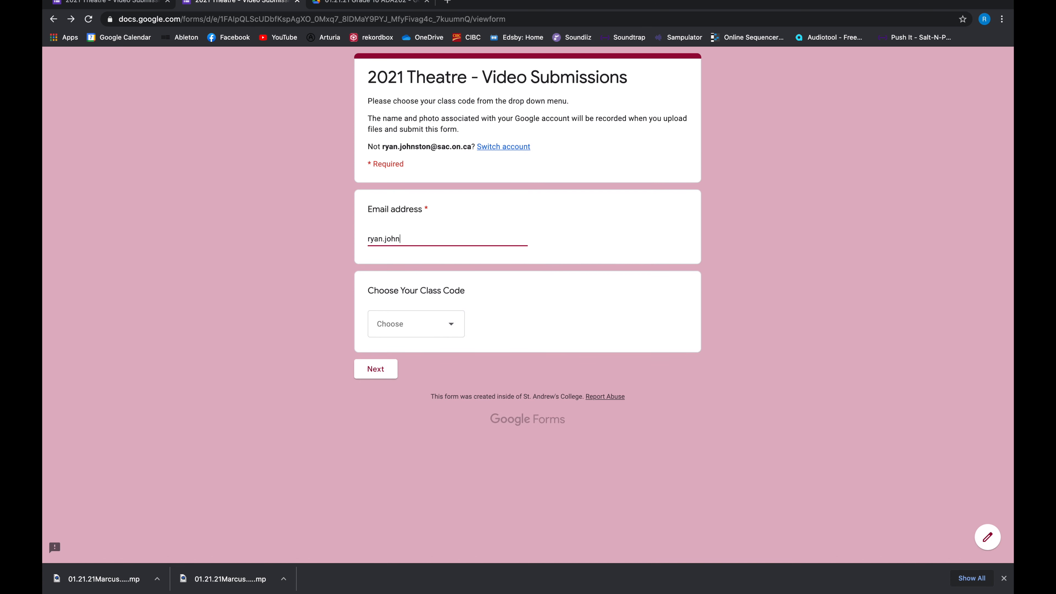
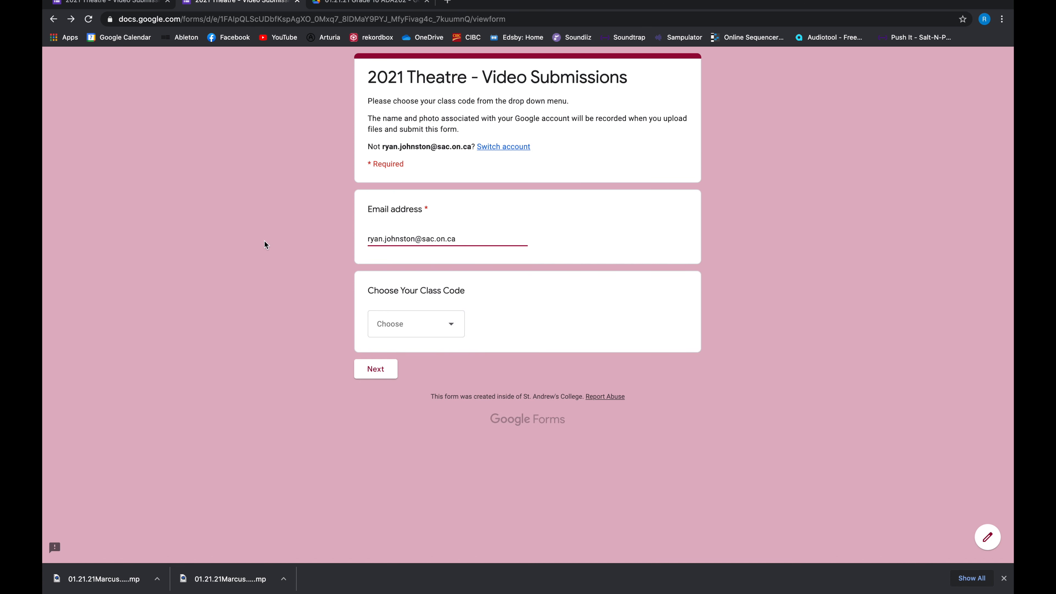